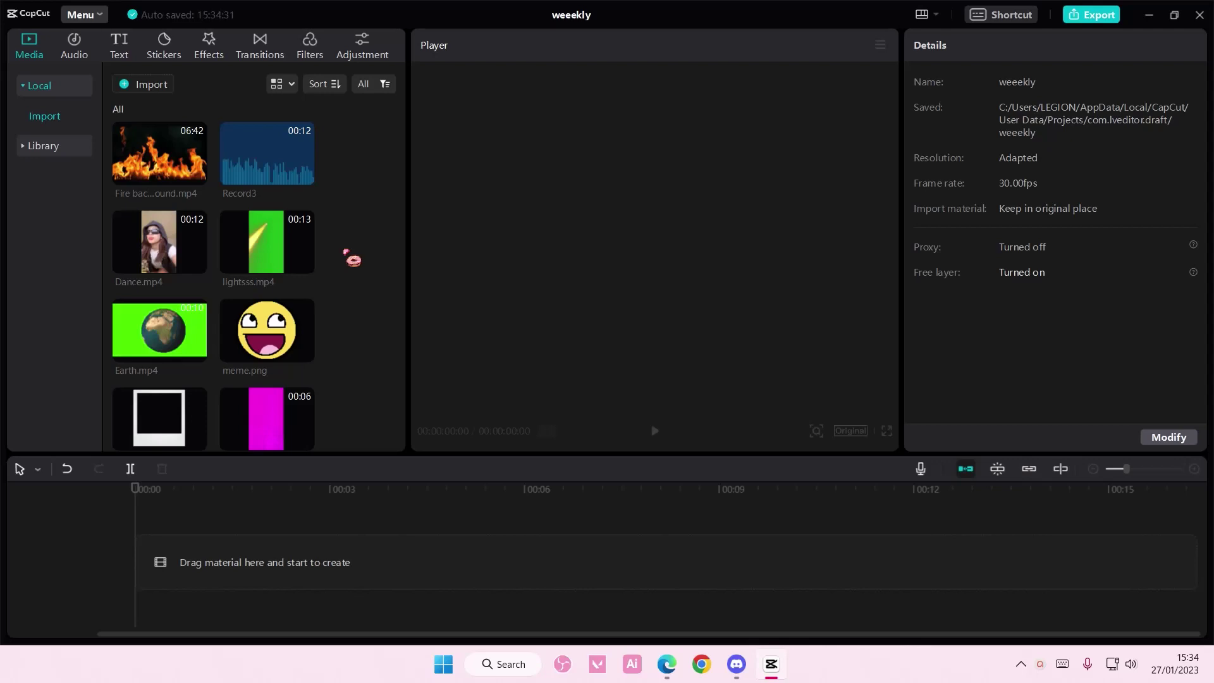
# Step: Add Dance.mp4 with its audio muted, trim it to 00:00:01:02, and zoom the timeline in
pyautogui.click(201, 267)
pyautogui.click(79, 560)
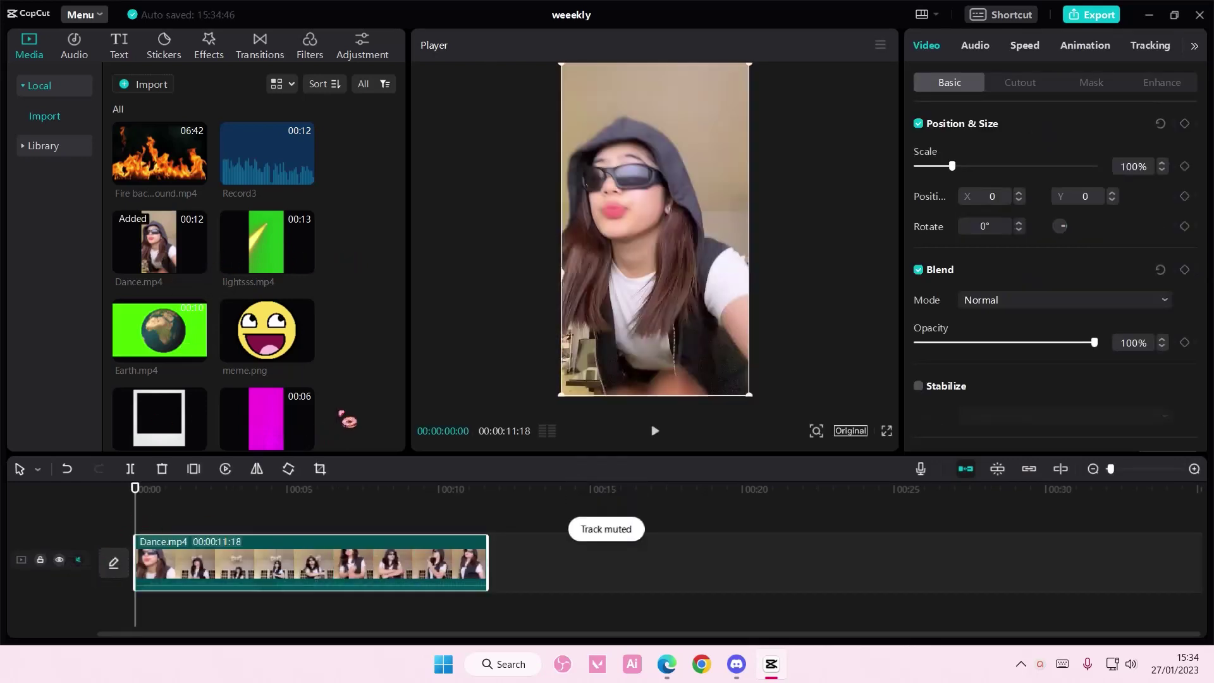
pyautogui.moveTo(136, 501); pyautogui.dragTo(168, 512)
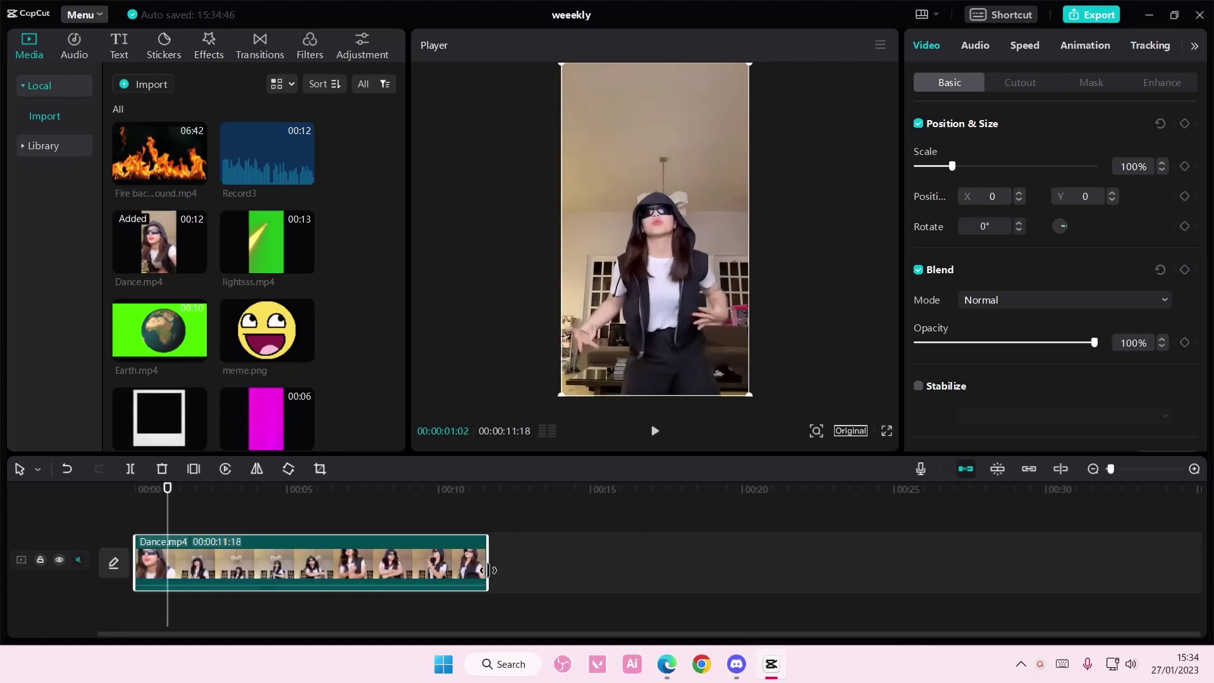
pyautogui.moveTo(488, 569); pyautogui.dragTo(168, 557)
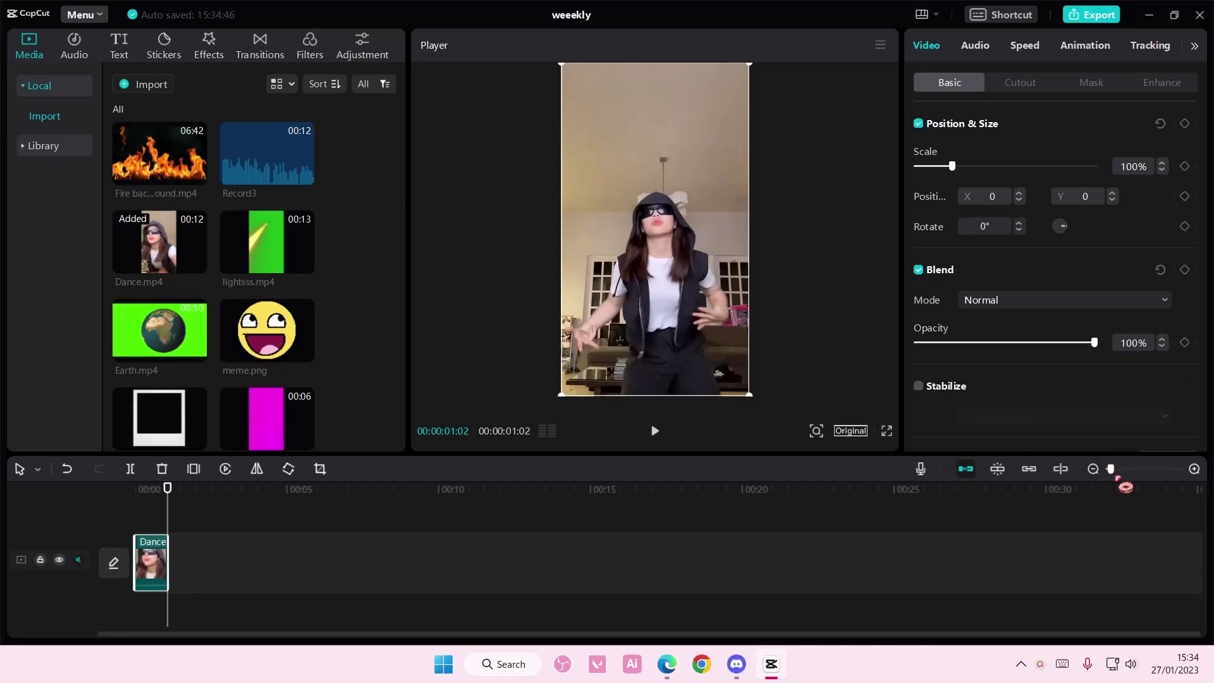
pyautogui.moveTo(1111, 469); pyautogui.dragTo(1114, 470)
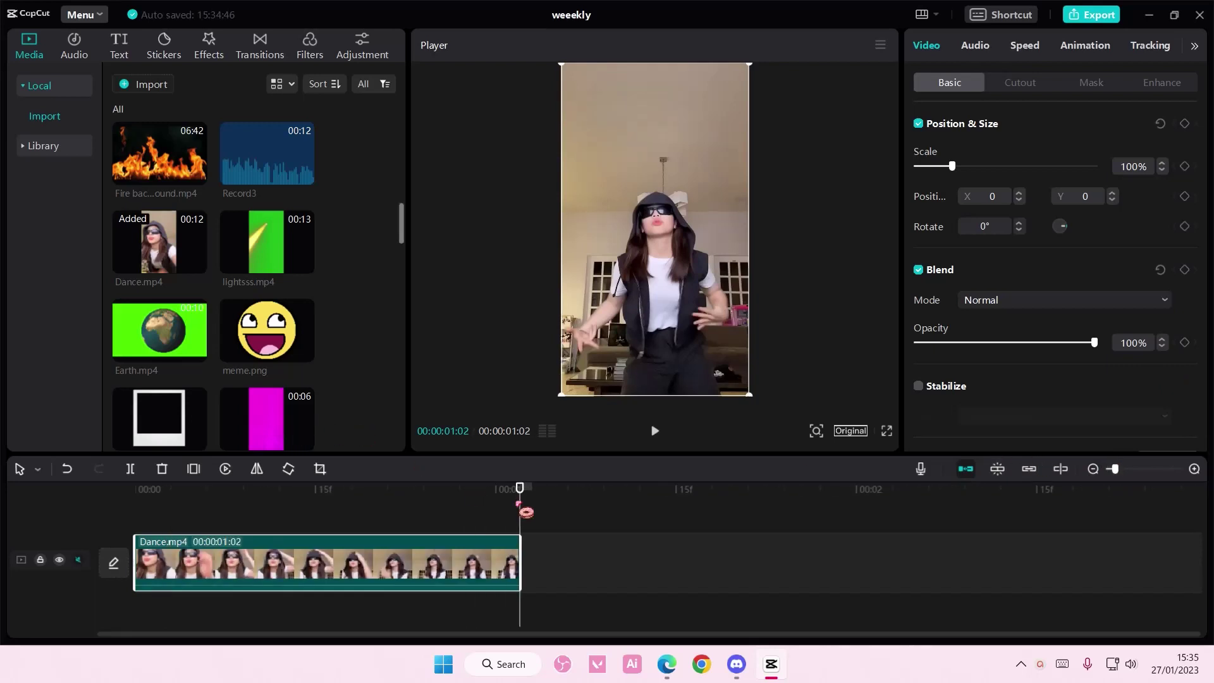
# Step: Keyframe Position & Size at the clip's last frame with scale 114%, then keyframe the first frame
pyautogui.click(102, 483)
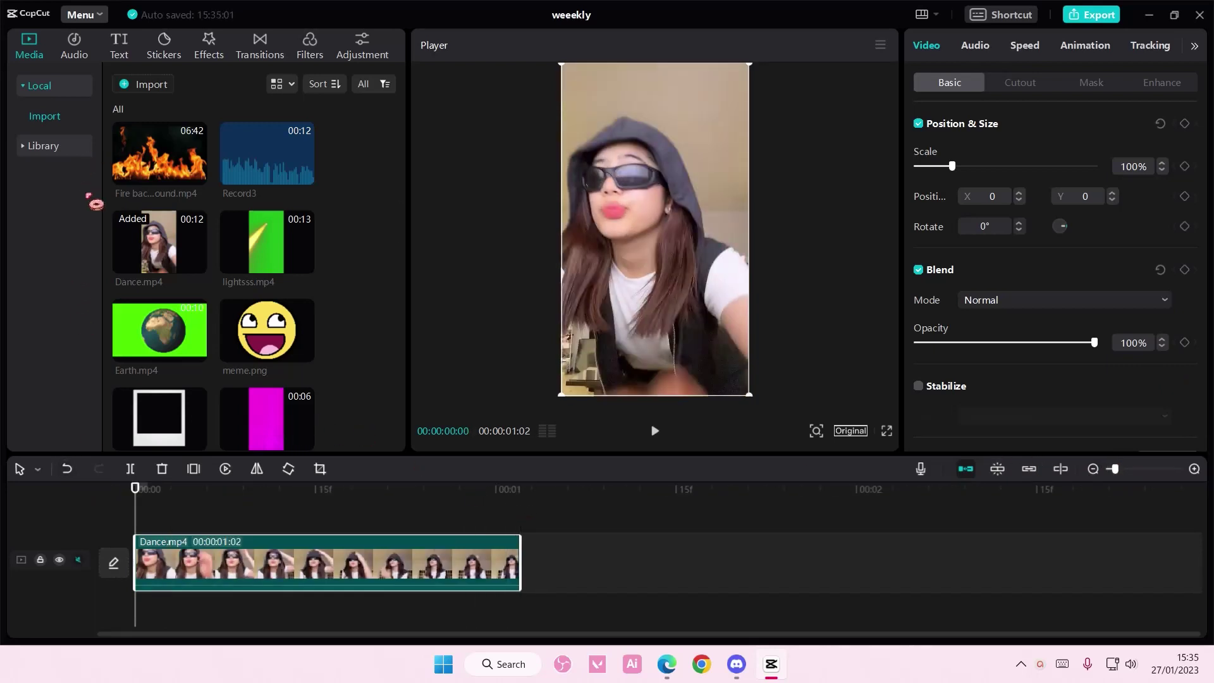
pyautogui.moveTo(140, 505); pyautogui.dragTo(509, 515)
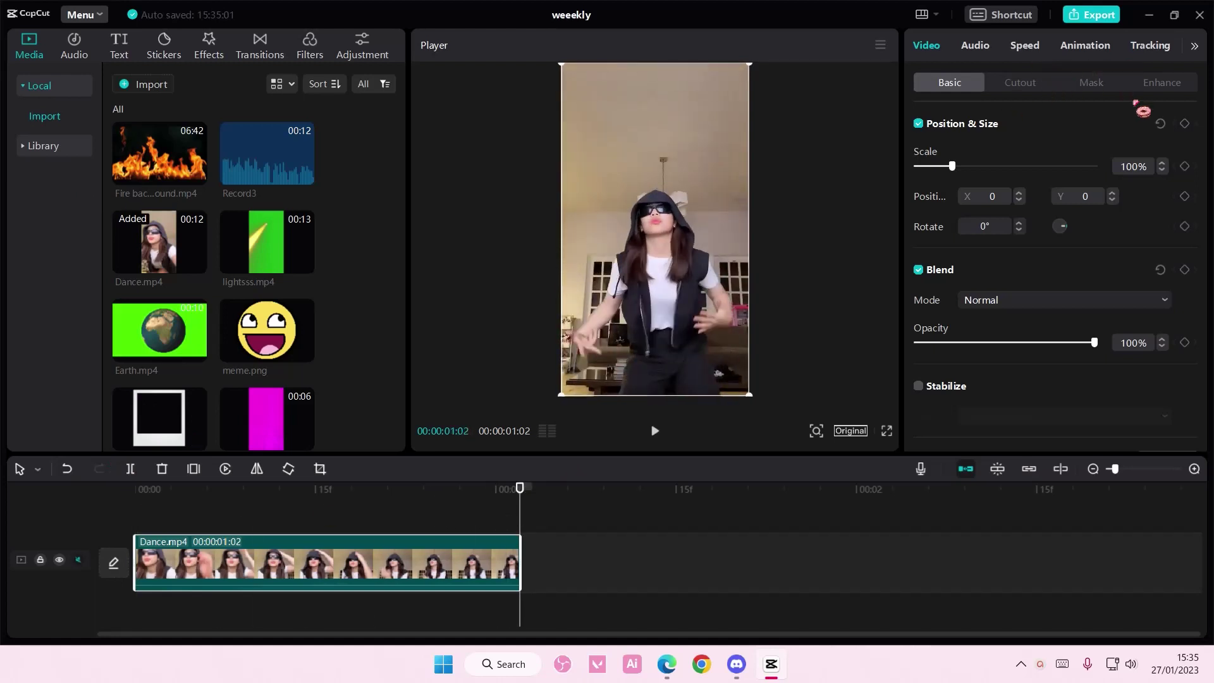
pyautogui.click(1185, 123)
pyautogui.moveTo(757, 408); pyautogui.dragTo(764, 410)
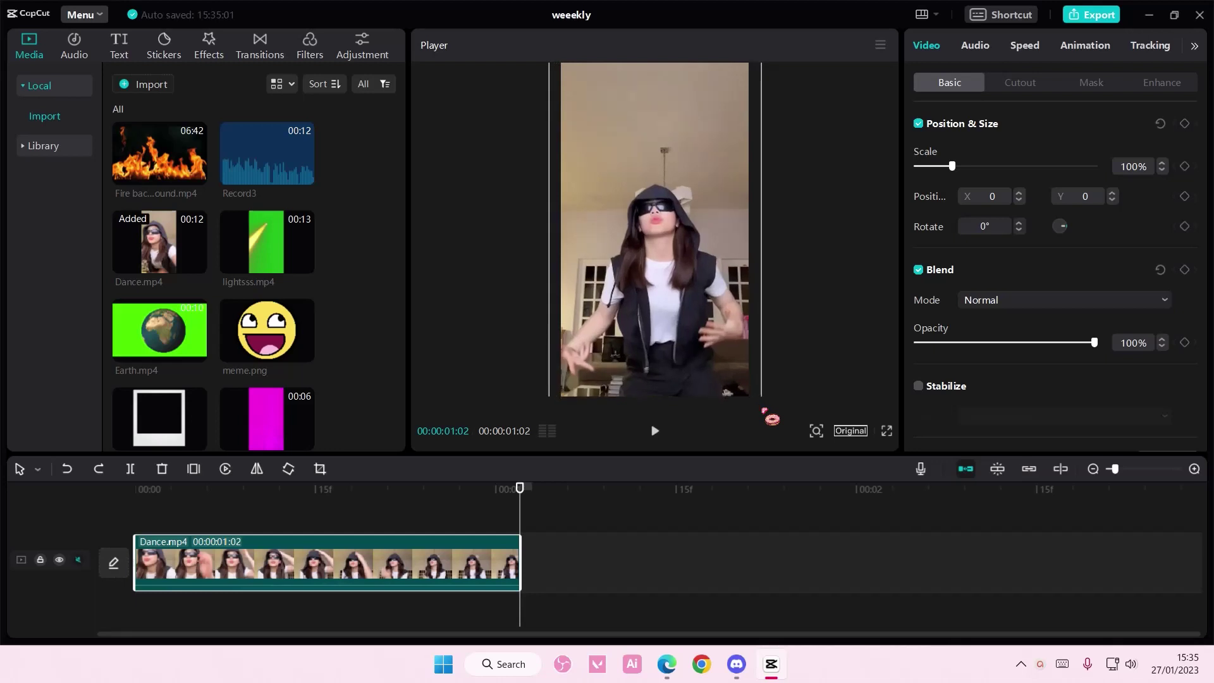
pyautogui.click(1185, 167)
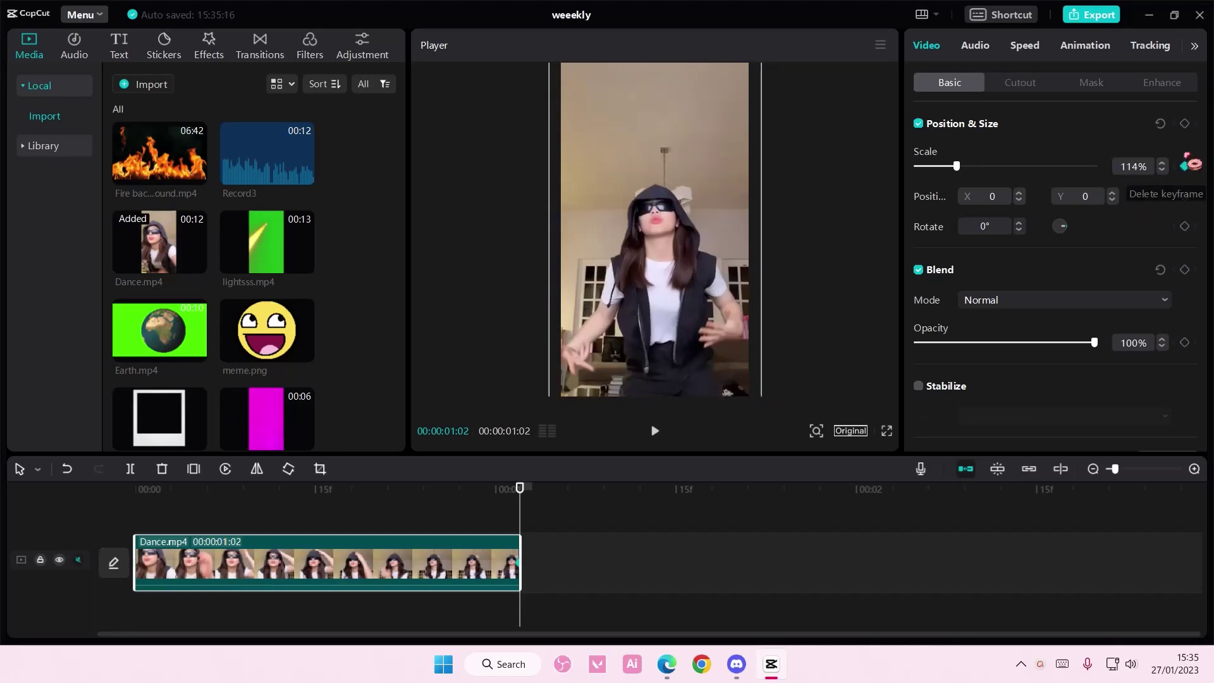
pyautogui.click(1184, 124)
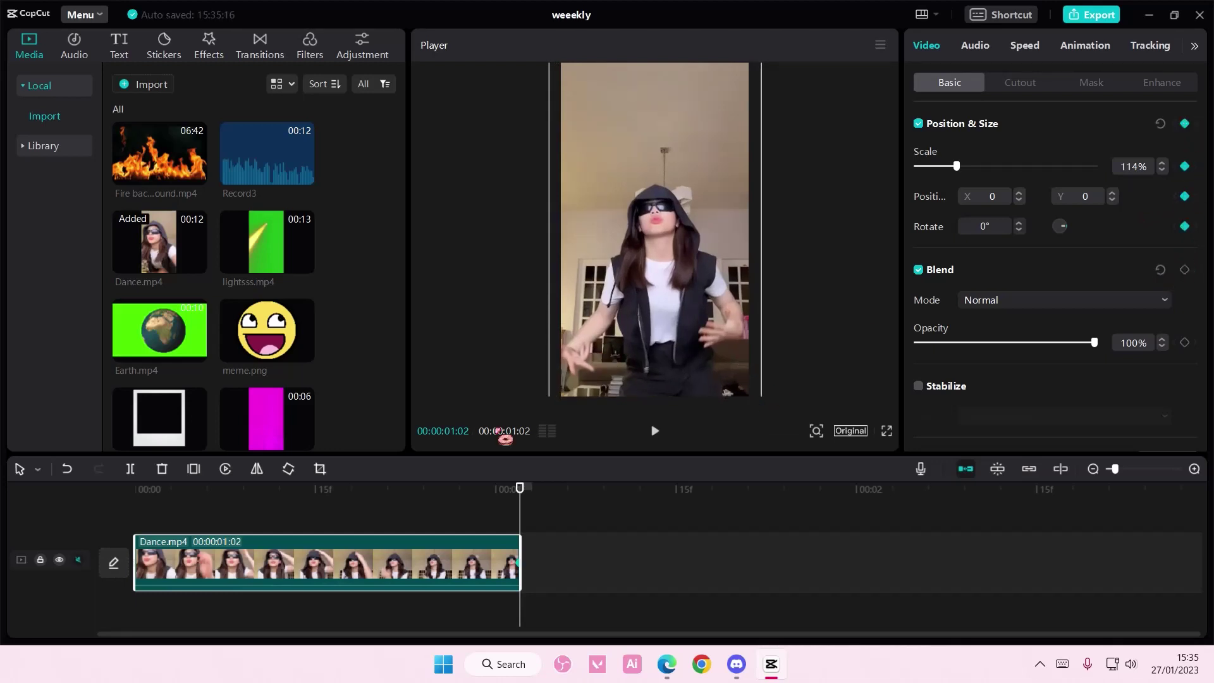
pyautogui.moveTo(524, 518); pyautogui.dragTo(120, 504)
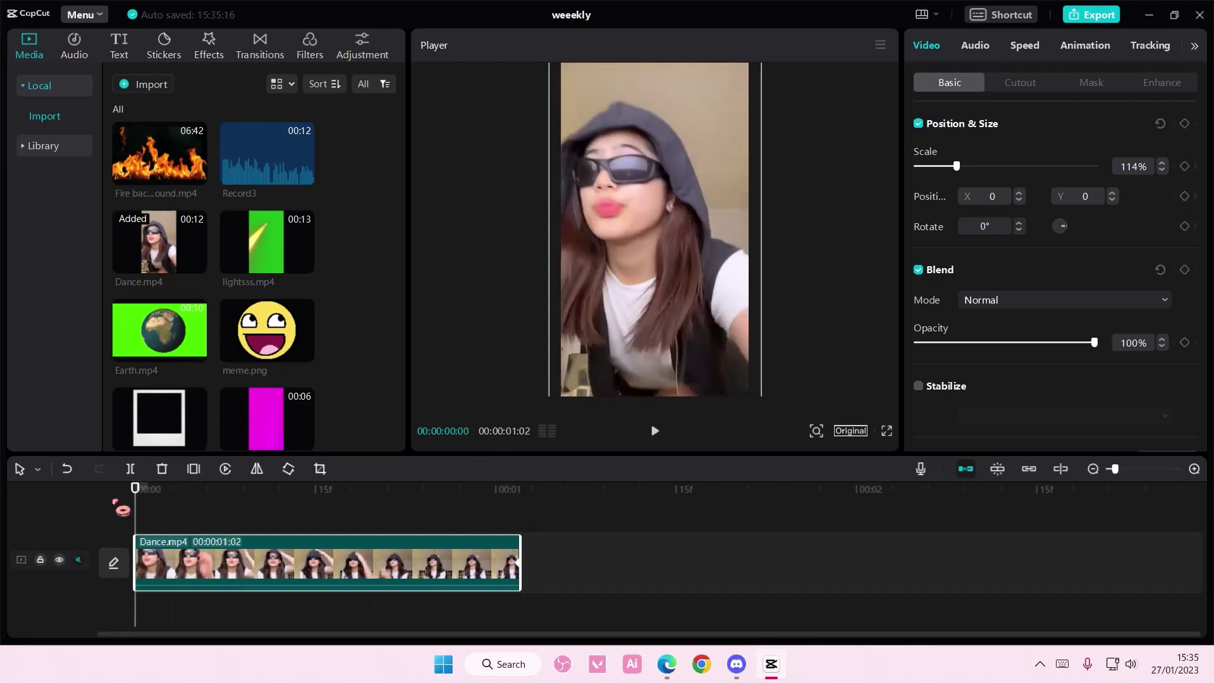
pyautogui.click(1186, 126)
# Step: Offset the video up-left to -146, 260 and keyframe the position
pyautogui.moveTo(654, 228); pyautogui.dragTo(641, 209)
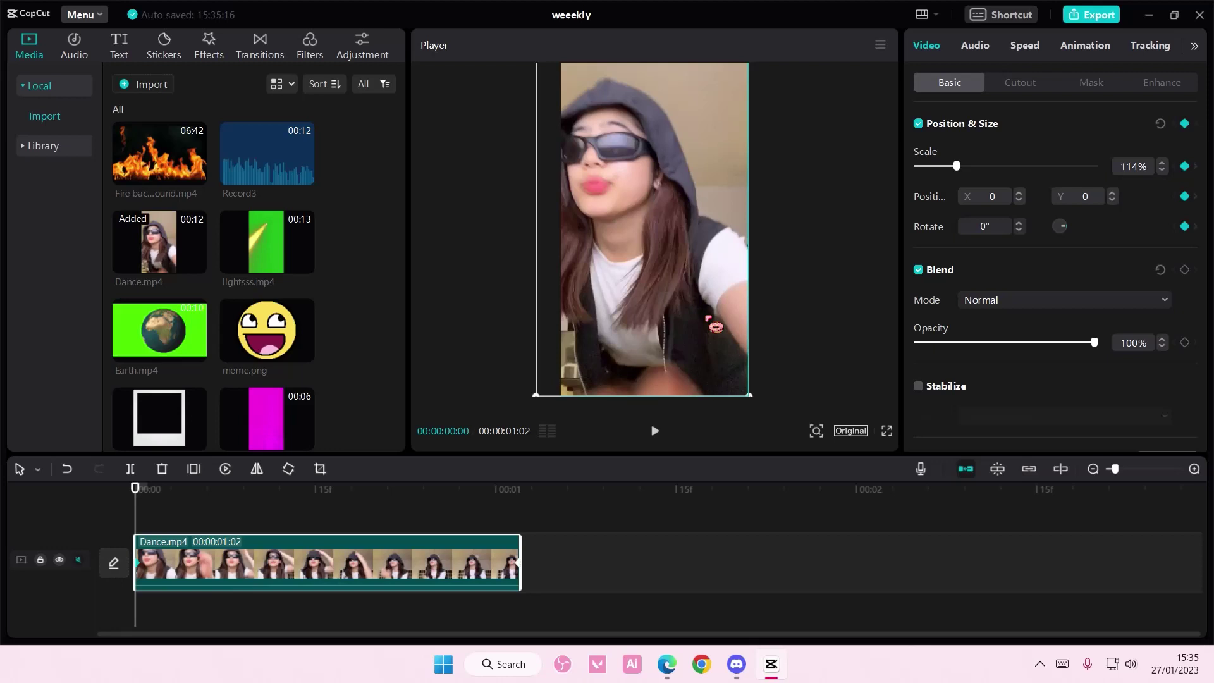
pyautogui.moveTo(715, 324); pyautogui.dragTo(638, 165)
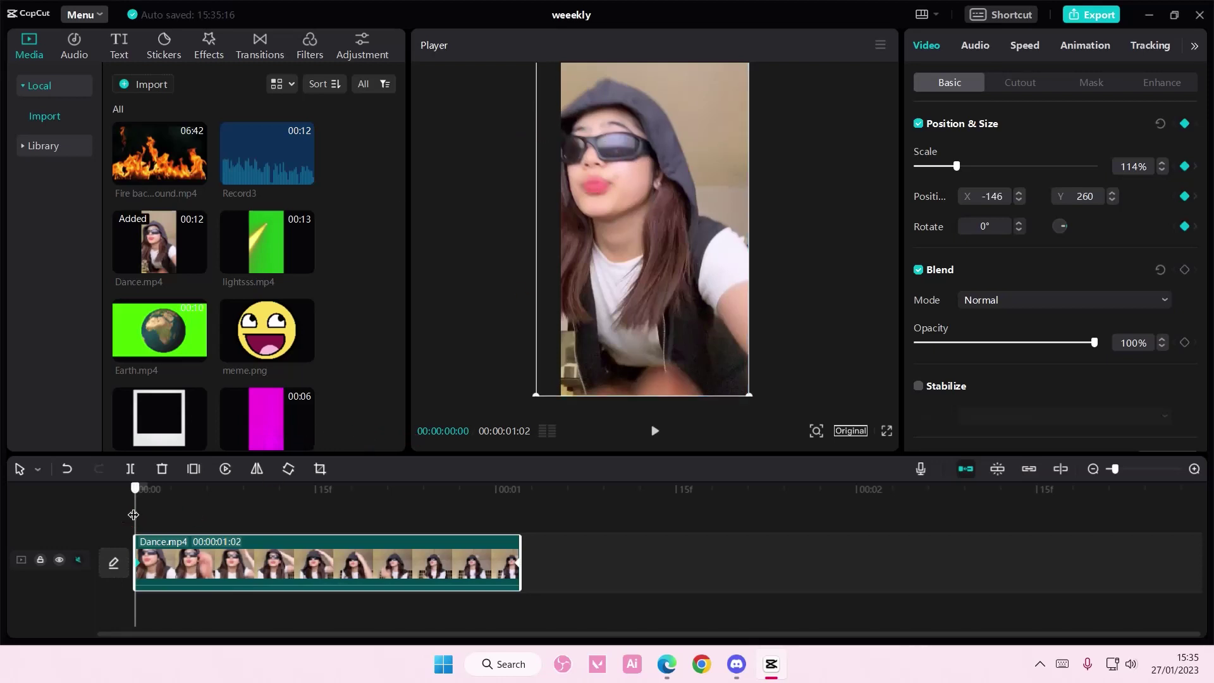
pyautogui.moveTo(140, 517); pyautogui.dragTo(143, 519)
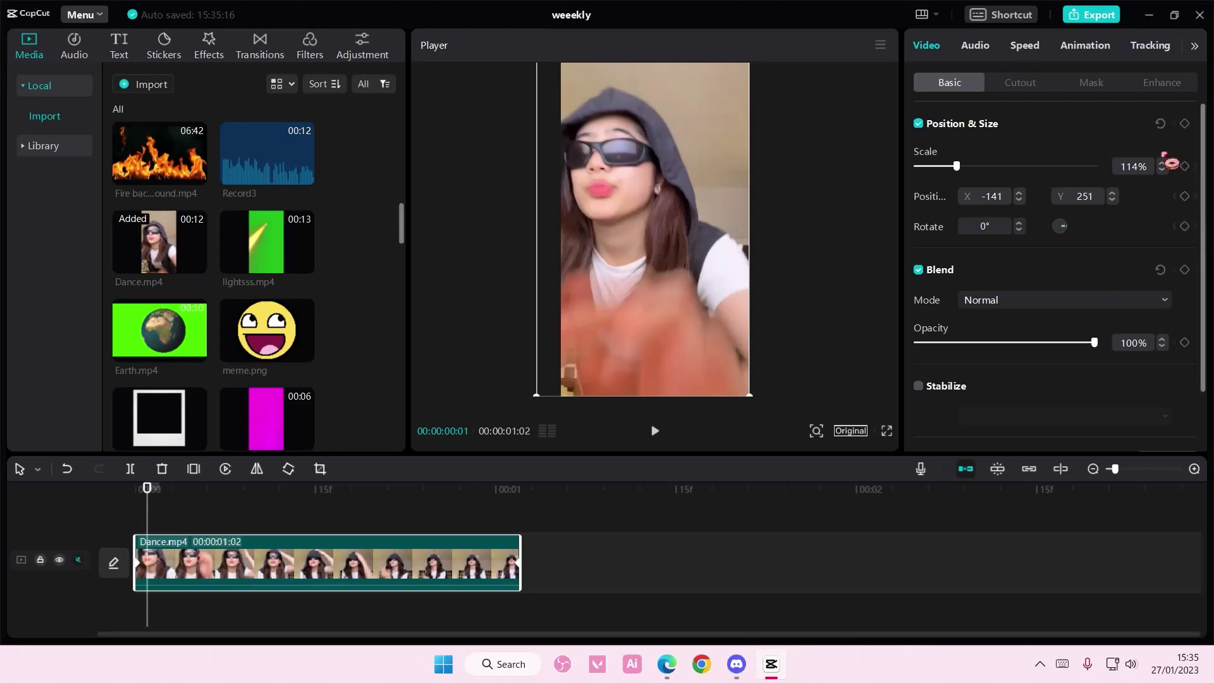
pyautogui.click(1185, 123)
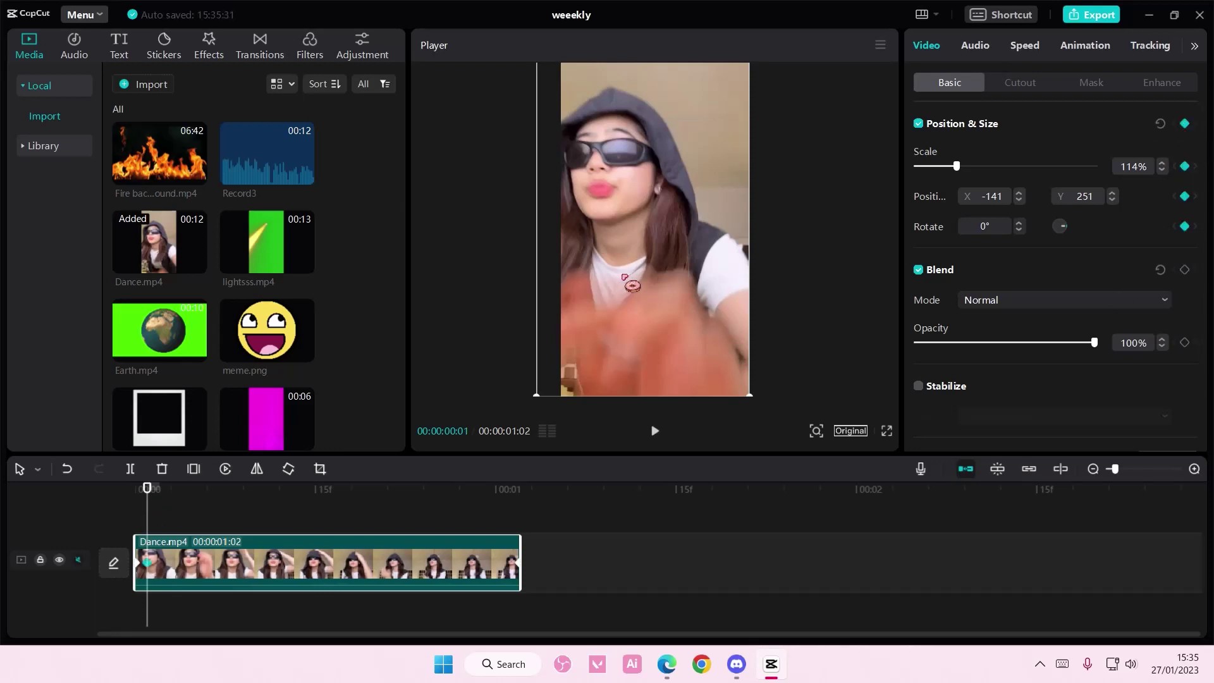
# Step: On the following frames, shift the video right, then down-left, then up-right
pyautogui.moveTo(625, 279); pyautogui.dragTo(659, 288)
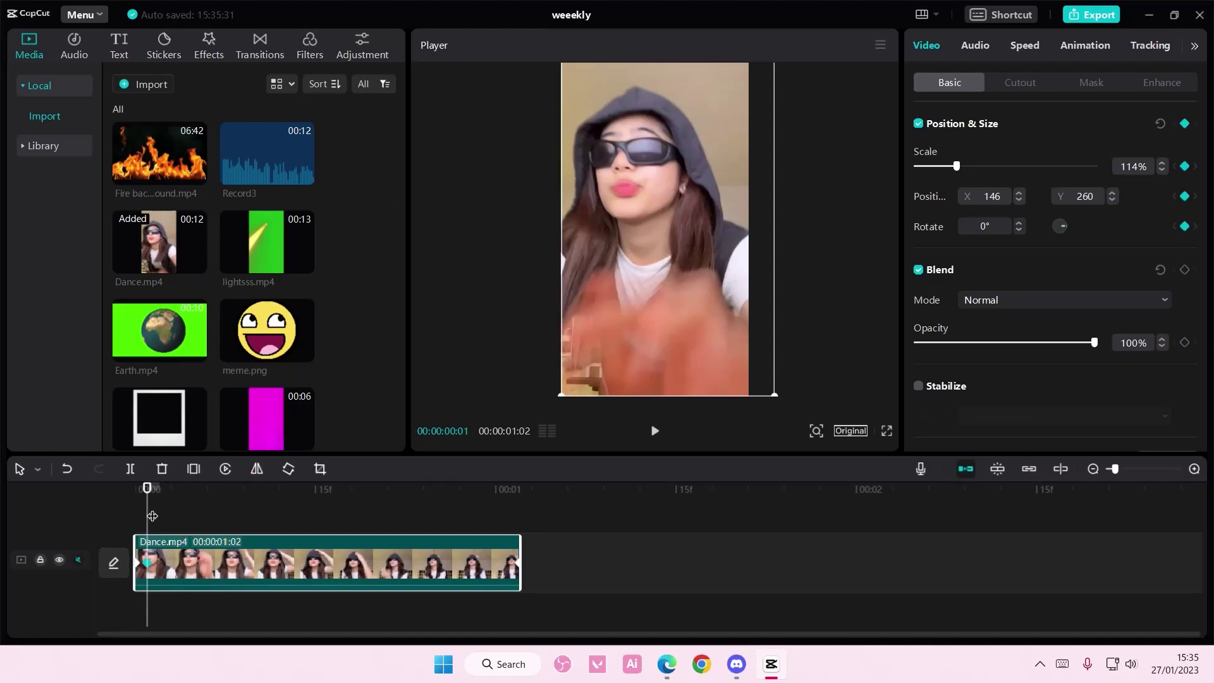
pyautogui.moveTo(152, 515); pyautogui.dragTo(159, 516)
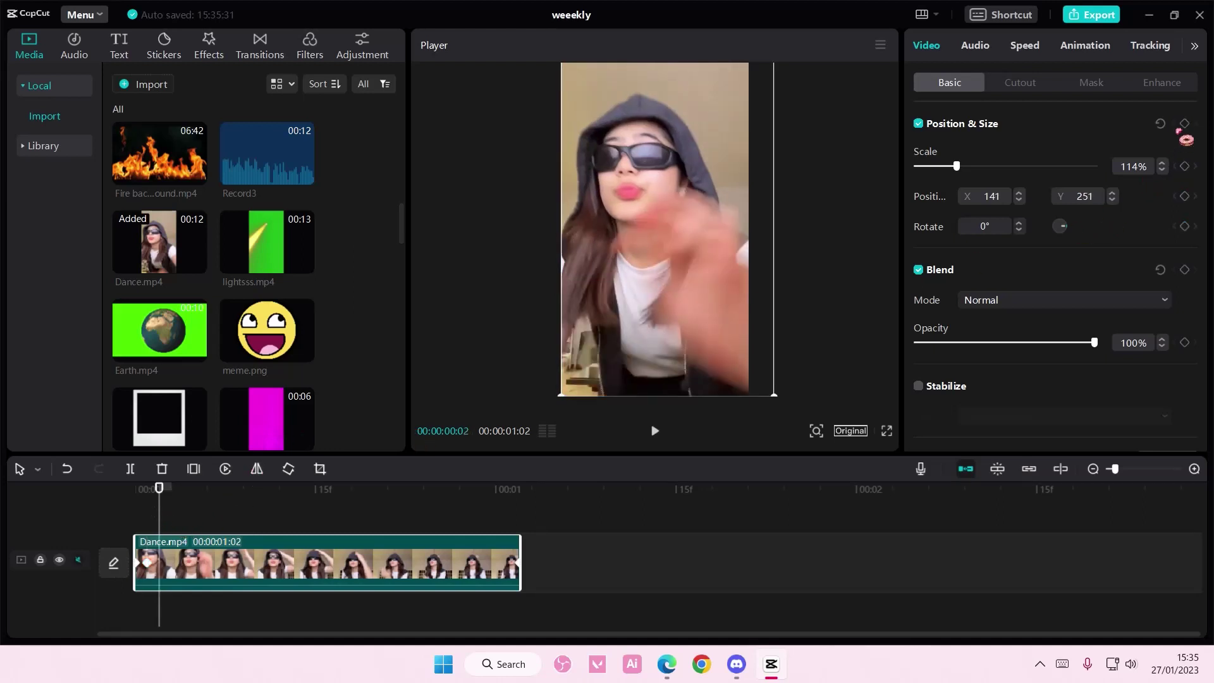
pyautogui.moveTo(648, 290); pyautogui.dragTo(528, 229)
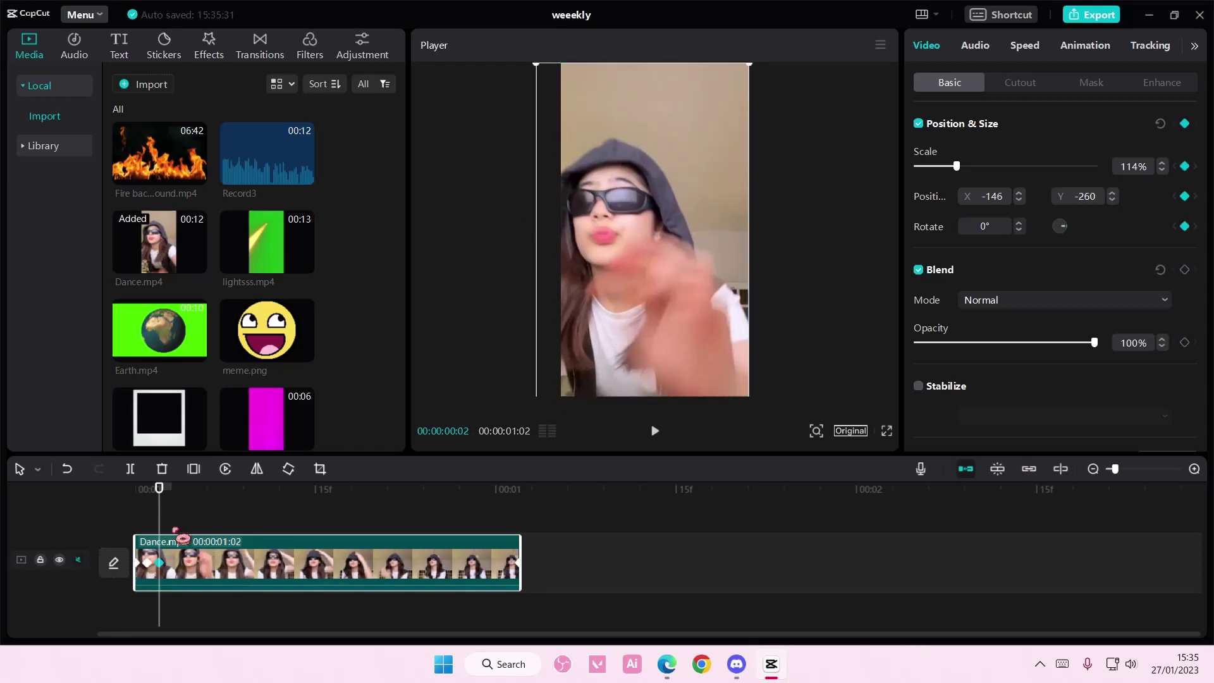
pyautogui.click(171, 521)
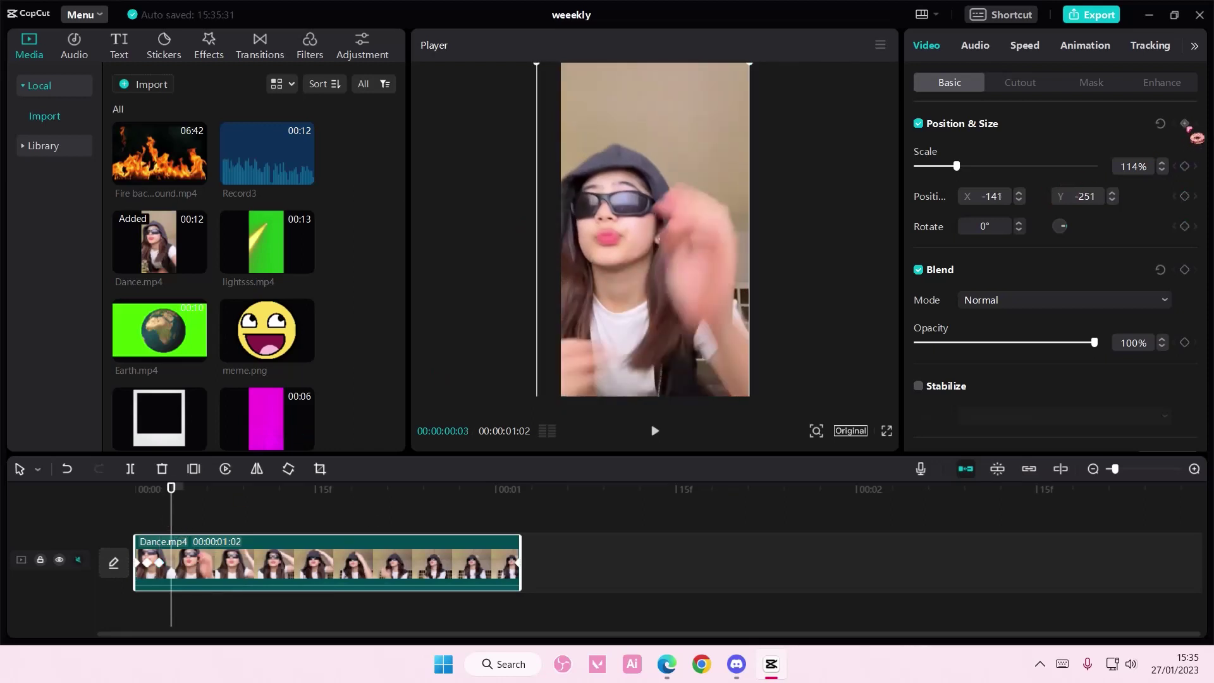
pyautogui.moveTo(583, 361); pyautogui.dragTo(557, 387)
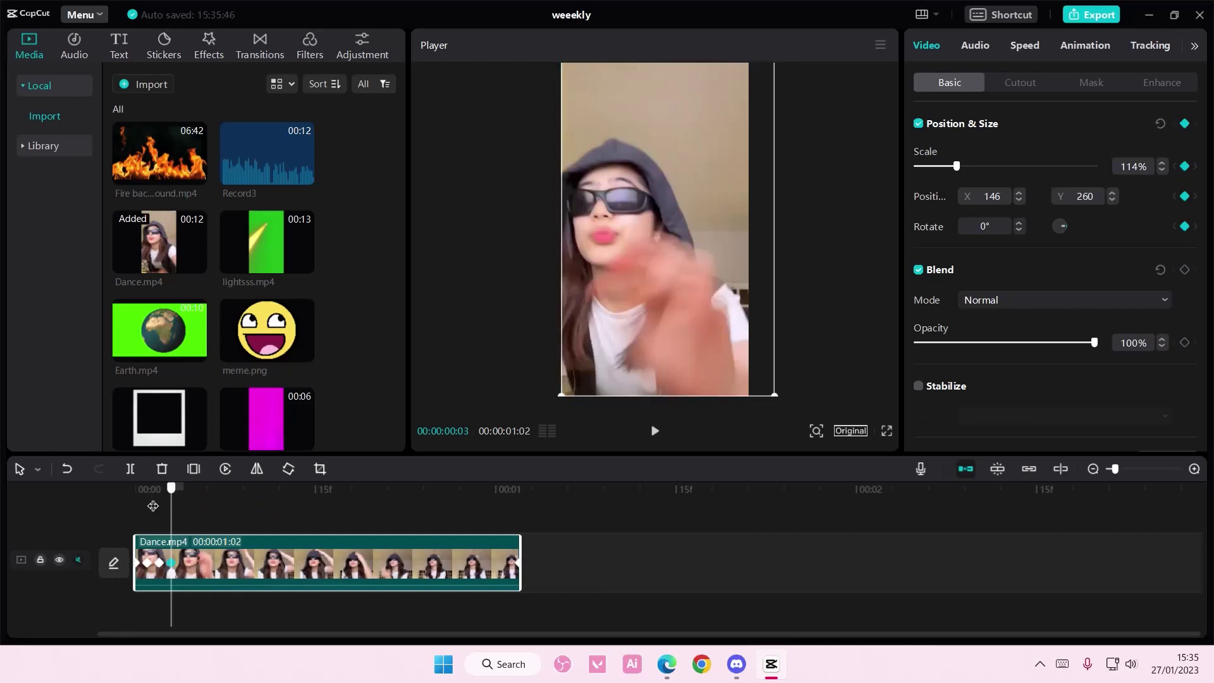
pyautogui.click(130, 502)
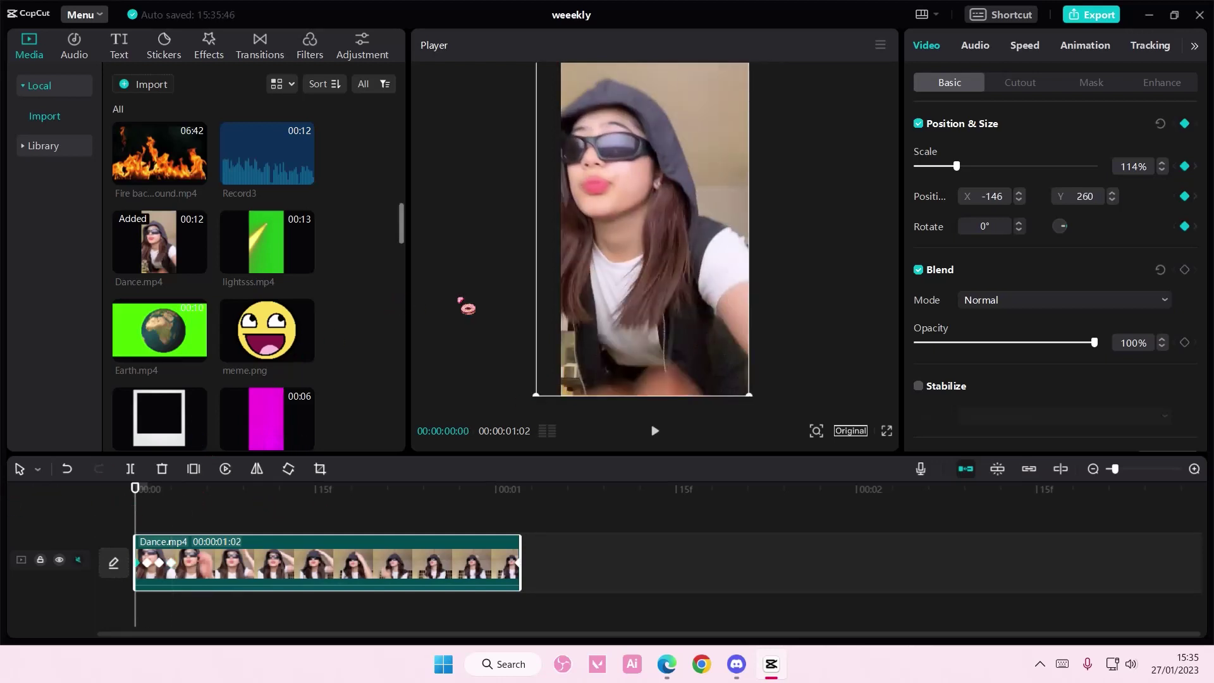
# Step: Apply the Shake 1 intro animation to Dance.mp4 with a 0.1s duration
pyautogui.click(1090, 49)
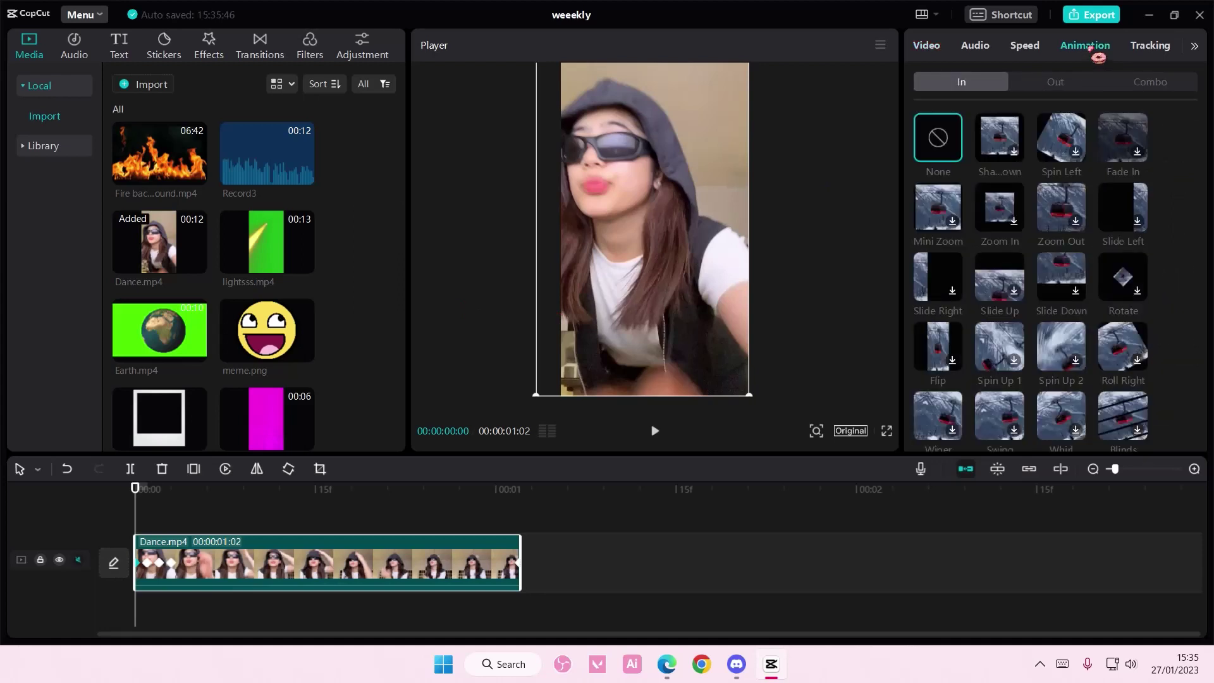
pyautogui.scroll(-2, 1062, 189)
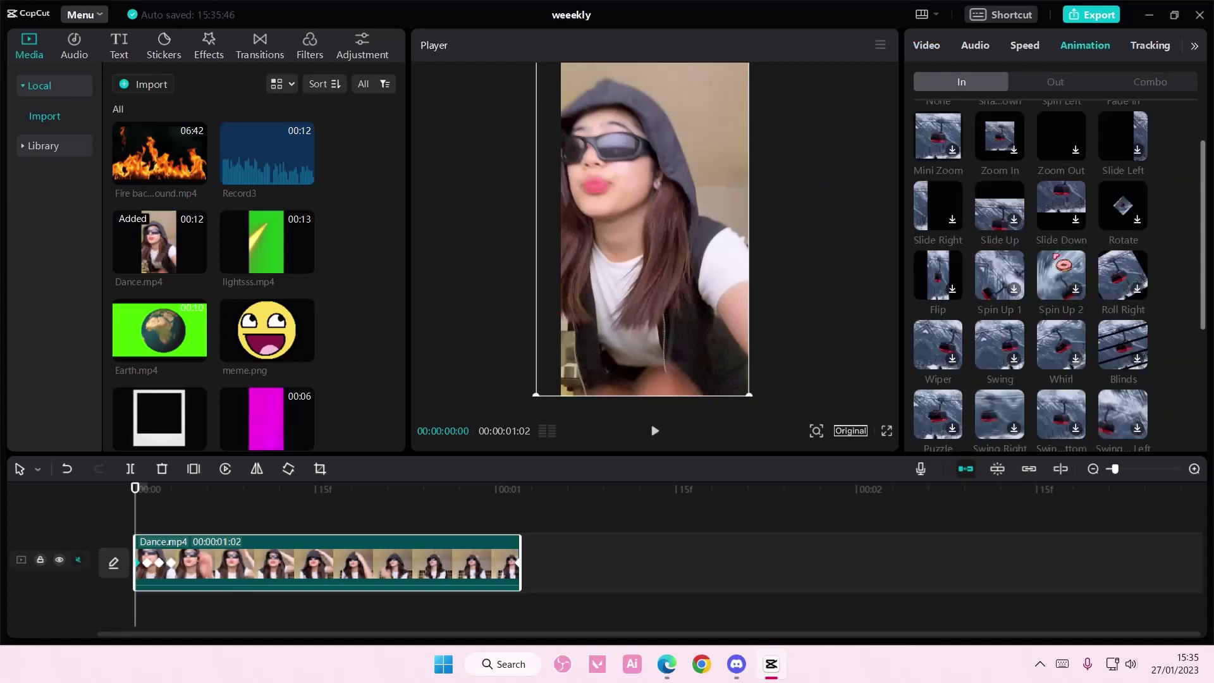
pyautogui.scroll(-1, 1062, 265)
pyautogui.click(1123, 341)
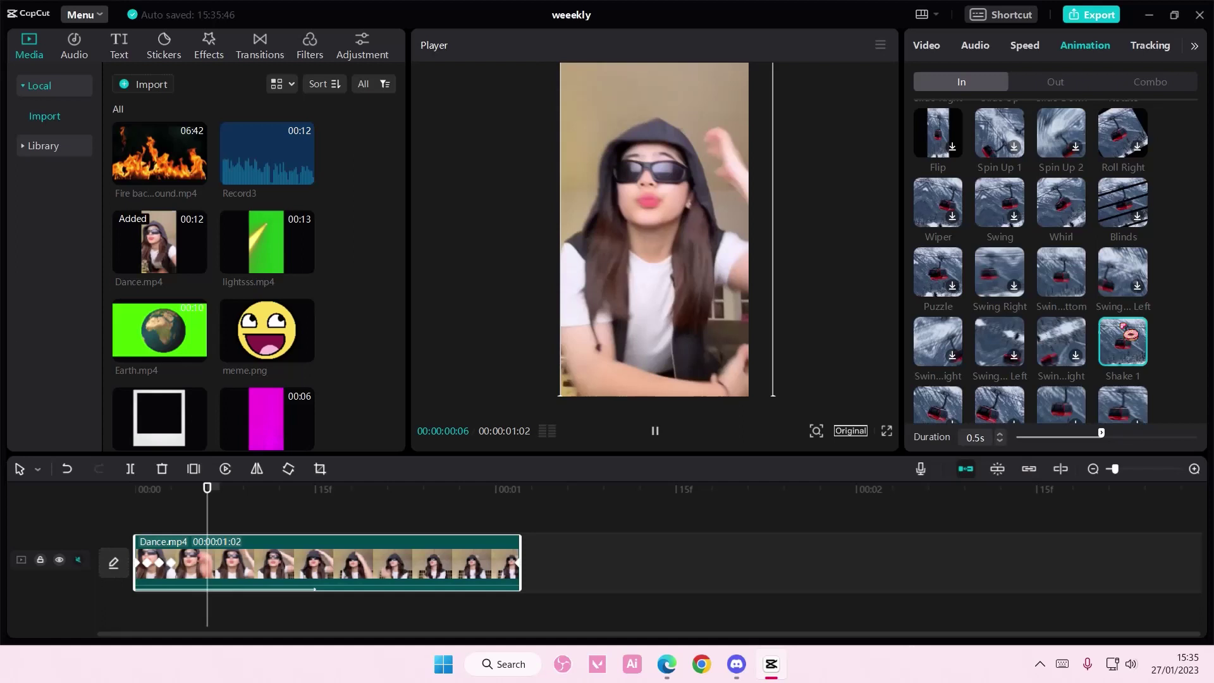
pyautogui.moveTo(1092, 437); pyautogui.dragTo(1029, 437)
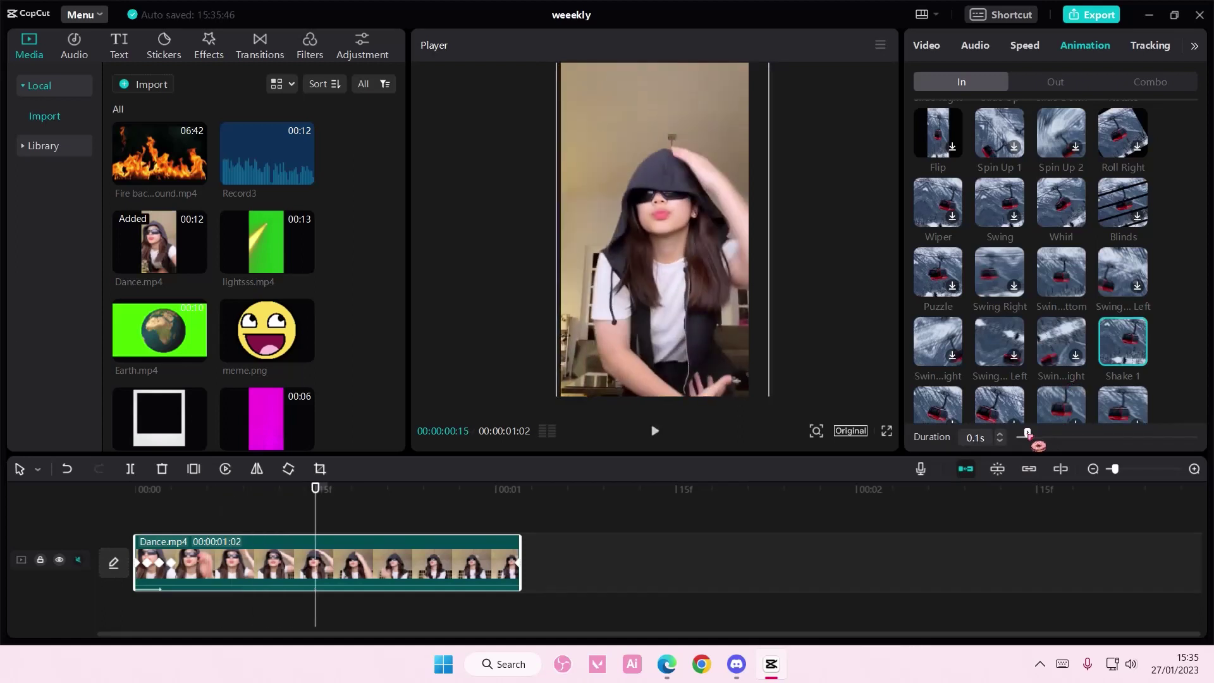
pyautogui.moveTo(314, 519); pyautogui.dragTo(117, 514)
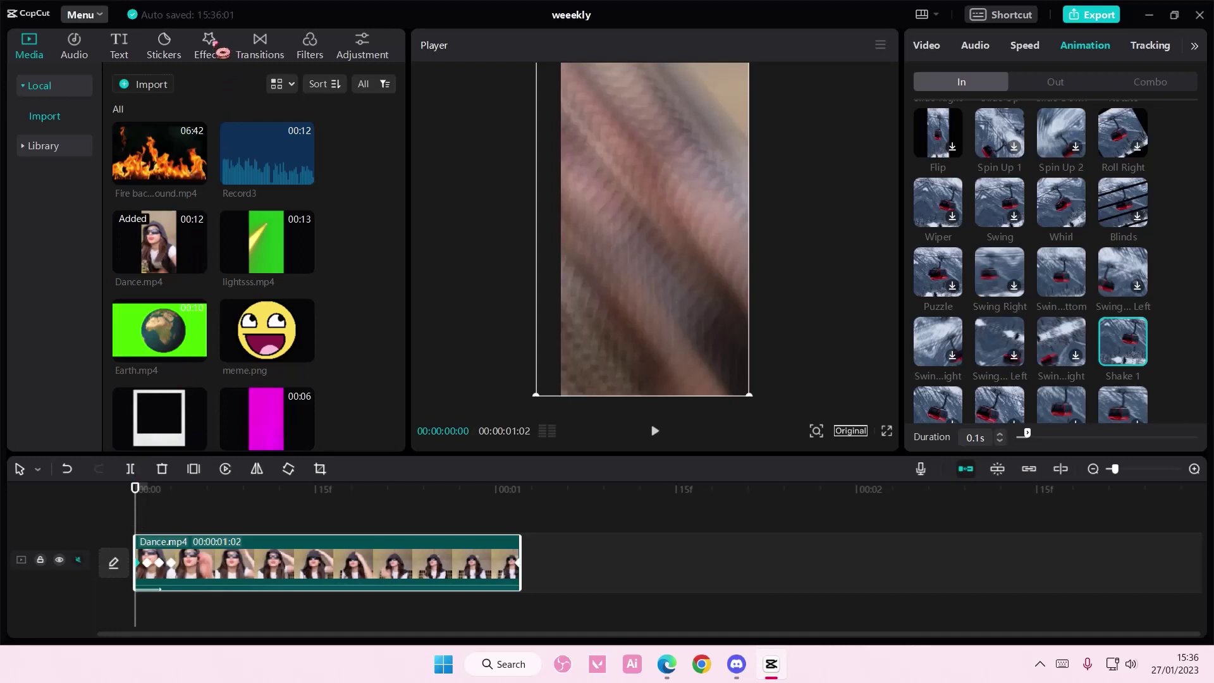
pyautogui.click(221, 51)
pyautogui.click(81, 92)
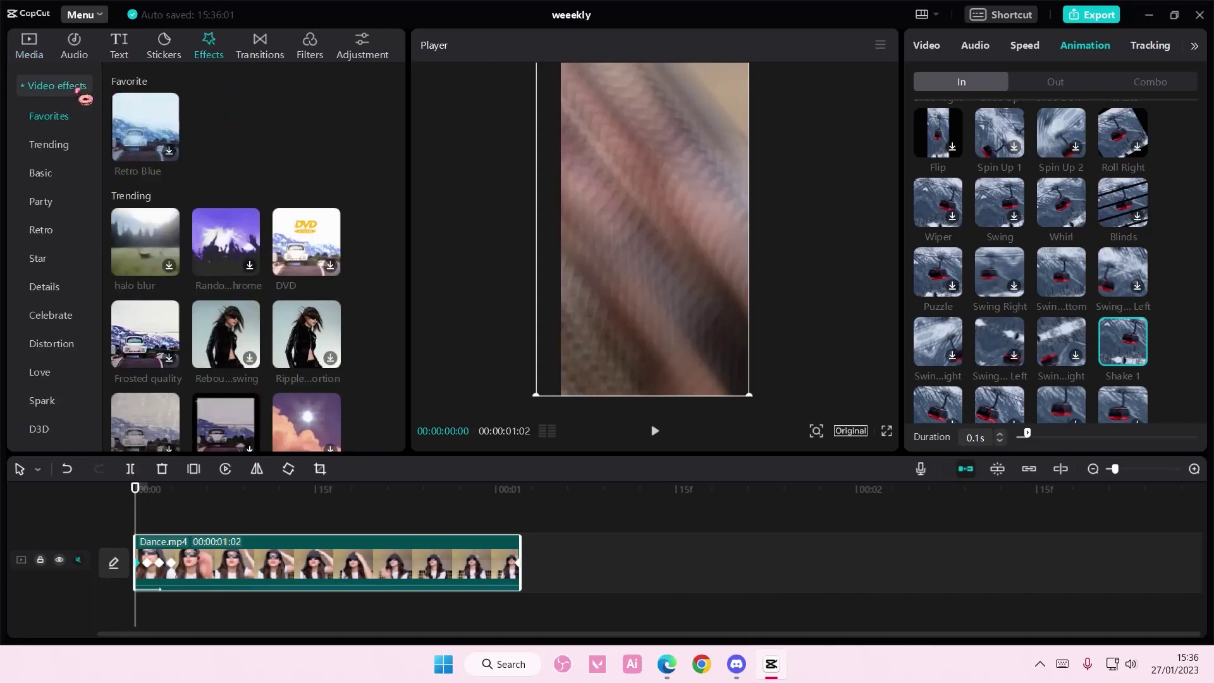
pyautogui.click(60, 182)
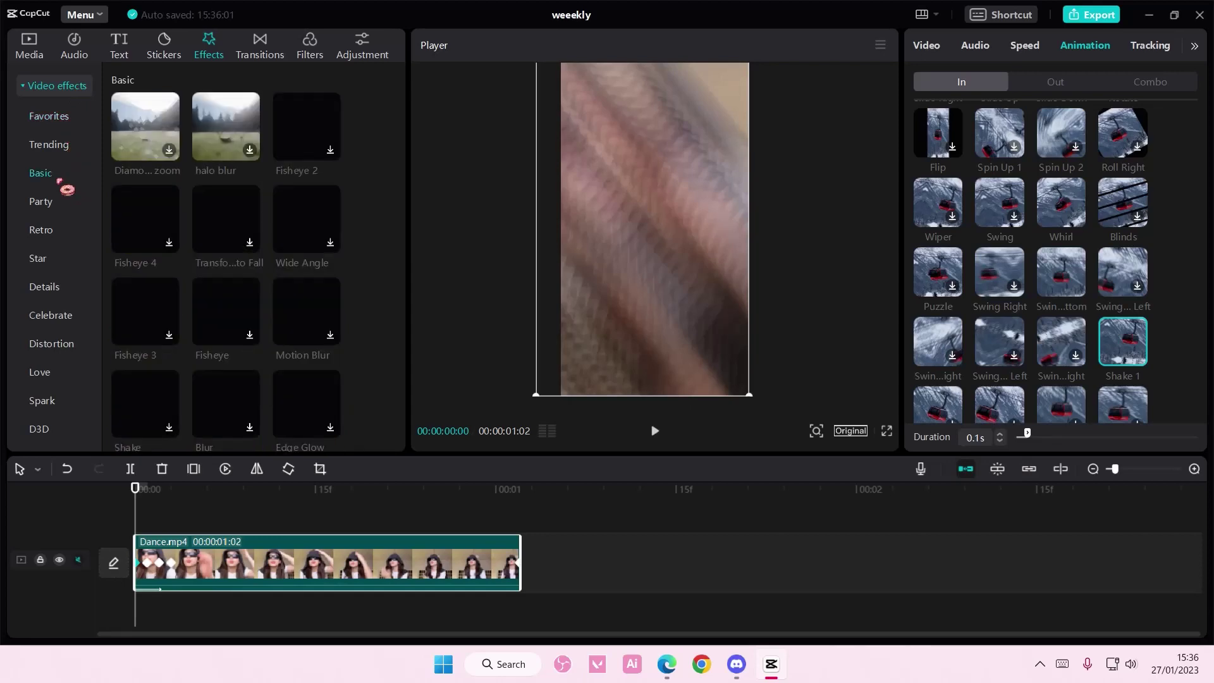
pyautogui.click(56, 291)
pyautogui.scroll(-5, 189, 316)
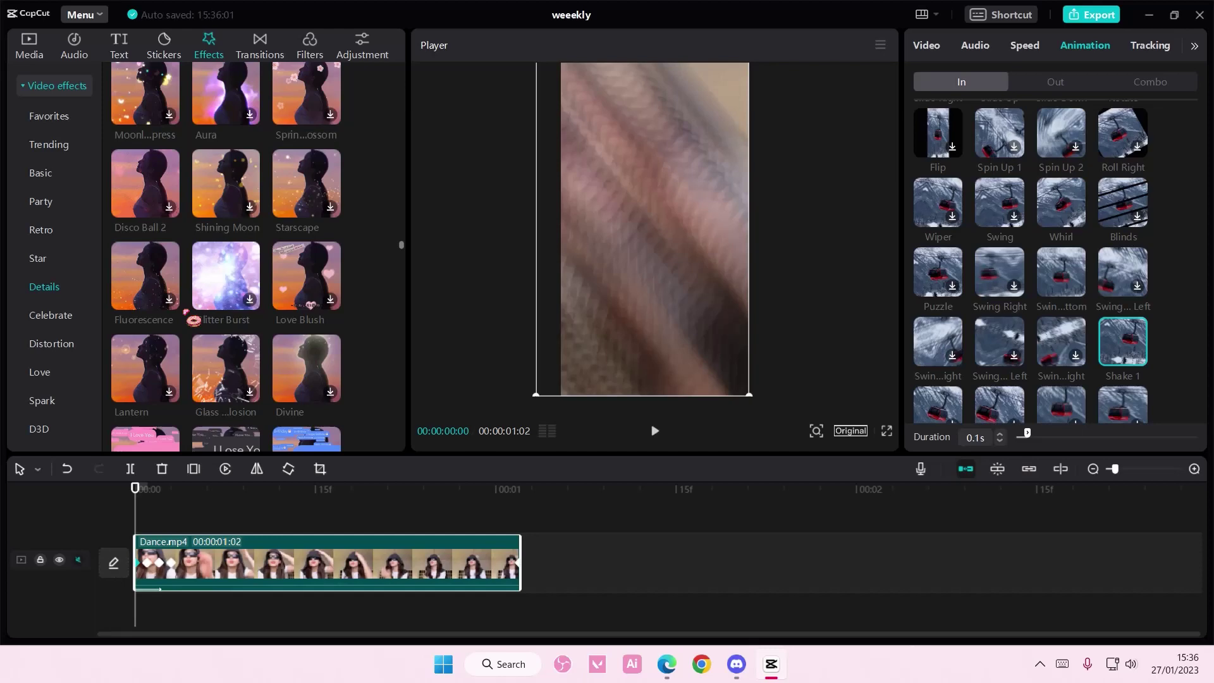
pyautogui.scroll(-5, 193, 319)
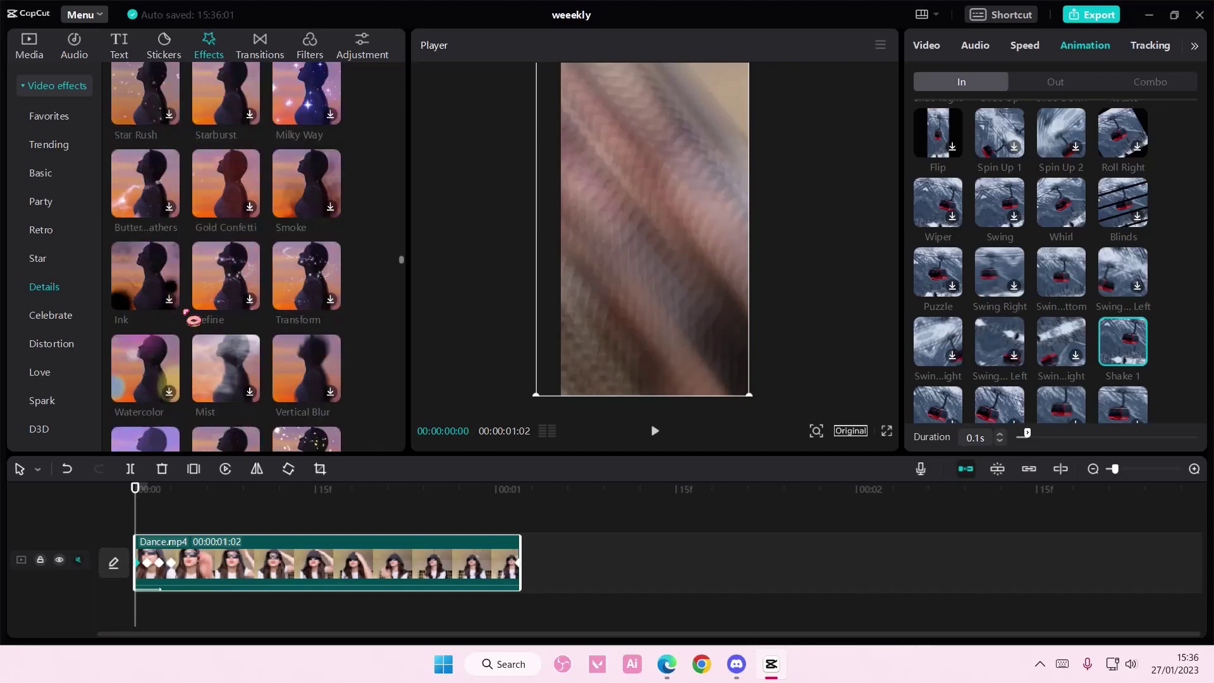
pyautogui.scroll(-1, 193, 319)
pyautogui.click(328, 320)
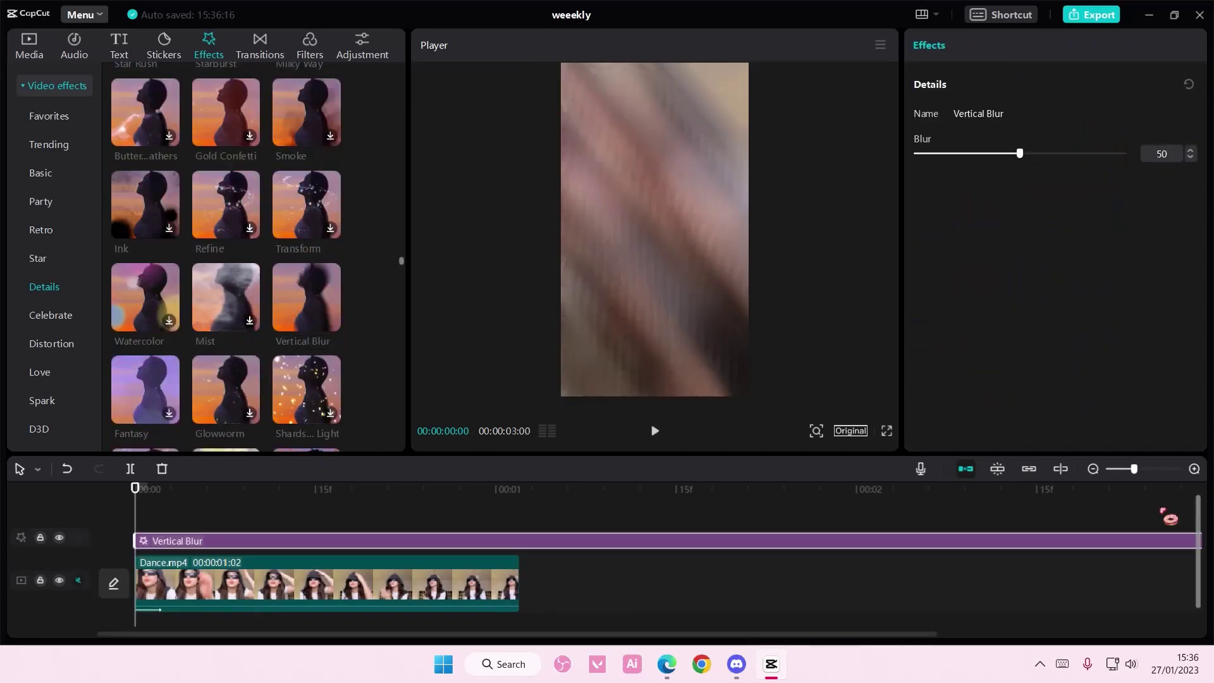
pyautogui.moveTo(1133, 469); pyautogui.dragTo(1124, 469)
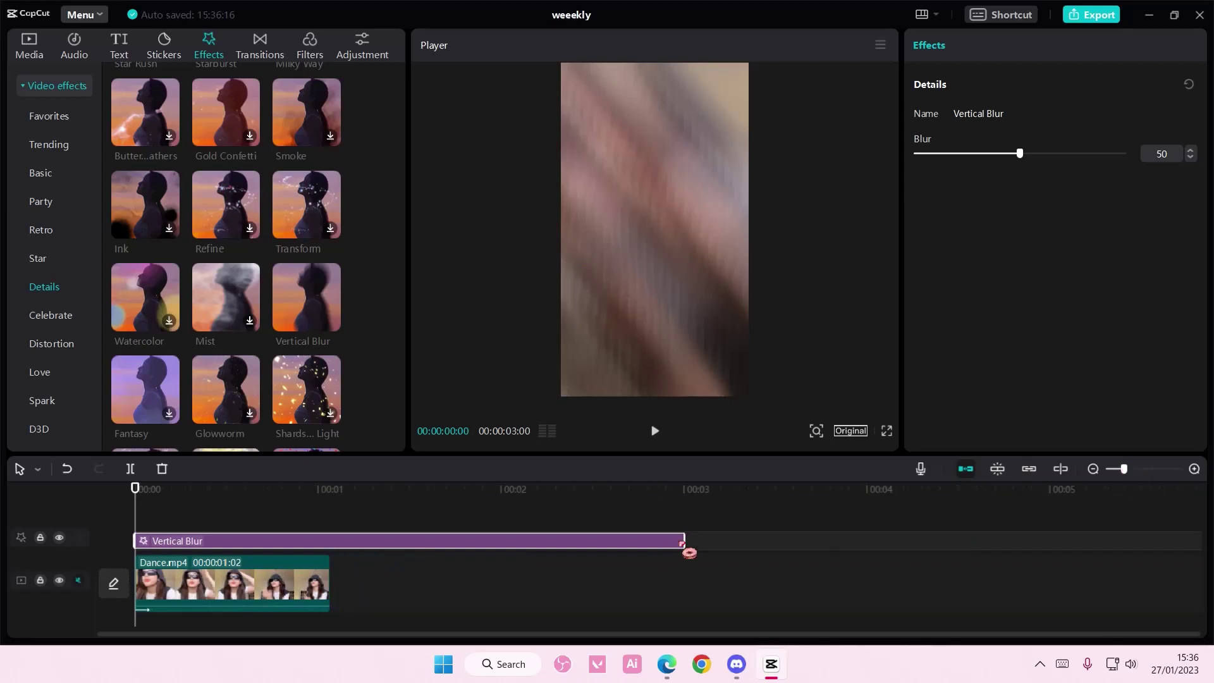
pyautogui.moveTo(683, 542); pyautogui.dragTo(136, 536)
pyautogui.moveTo(1124, 469); pyautogui.dragTo(1142, 471)
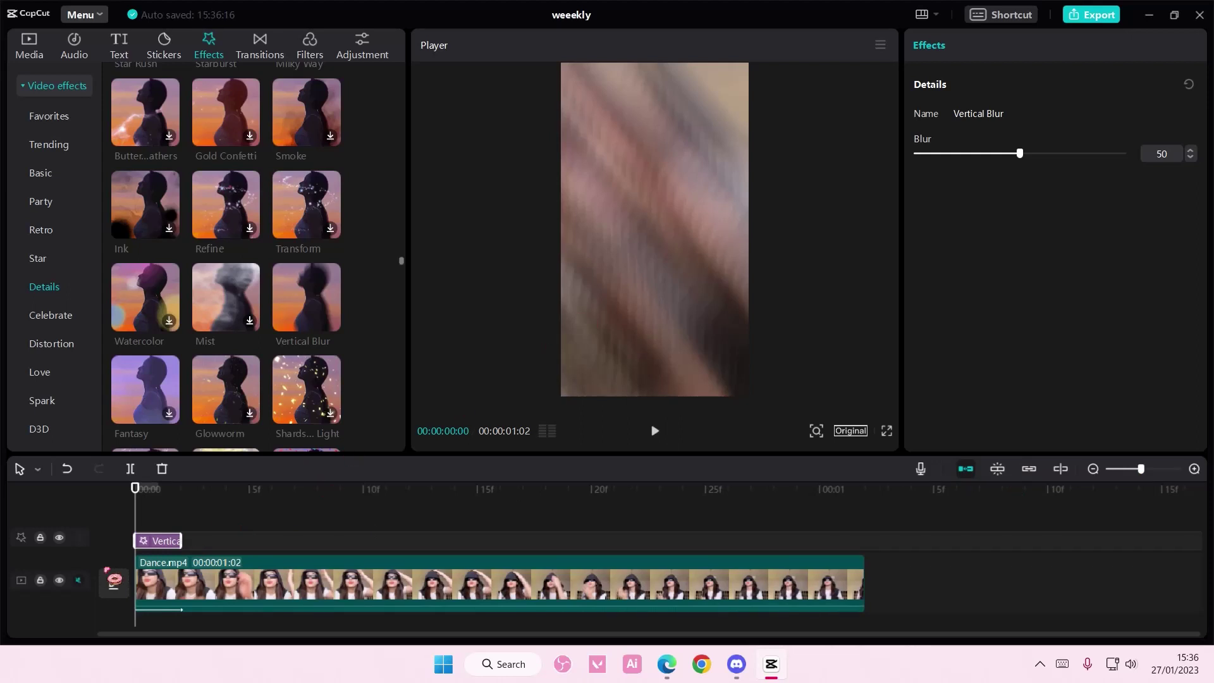
pyautogui.moveTo(140, 527)
pyautogui.mouseDown()
pyautogui.moveTo(179, 534)
pyautogui.moveTo(136, 532)
pyautogui.moveTo(179, 536)
pyautogui.moveTo(158, 538)
pyautogui.mouseUp()
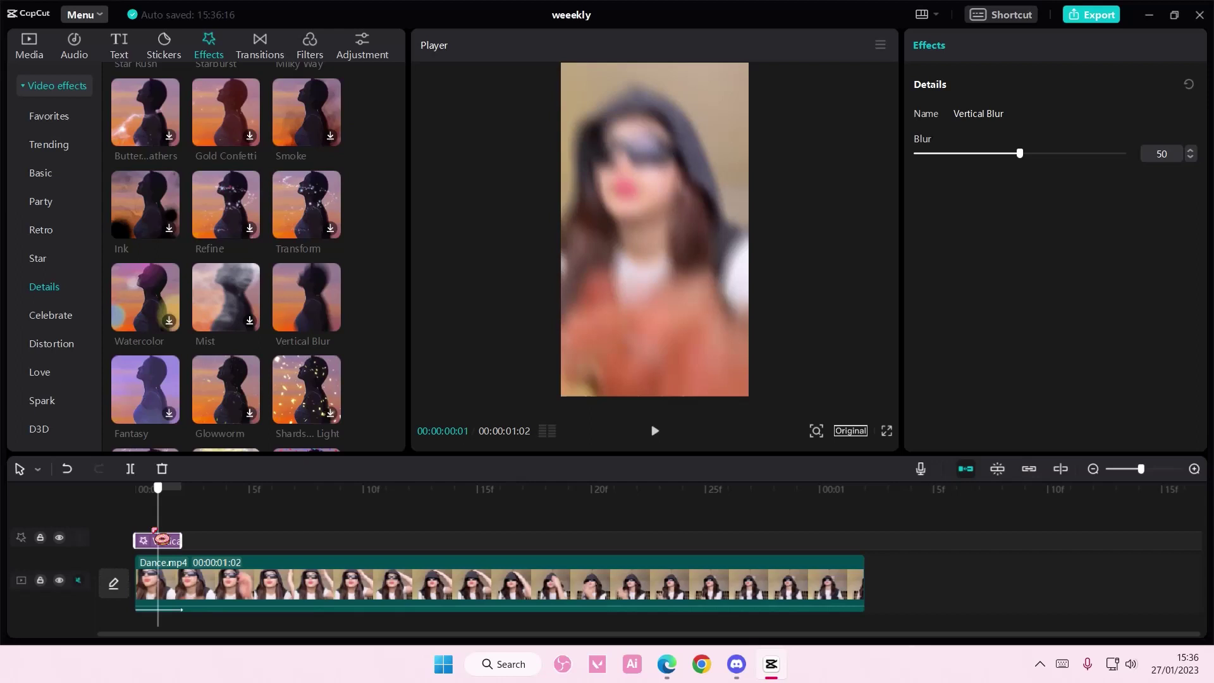
# Step: Replace the Vertical Blur effect with Slanted Blur from the Basic effects
pyautogui.press('Delete')
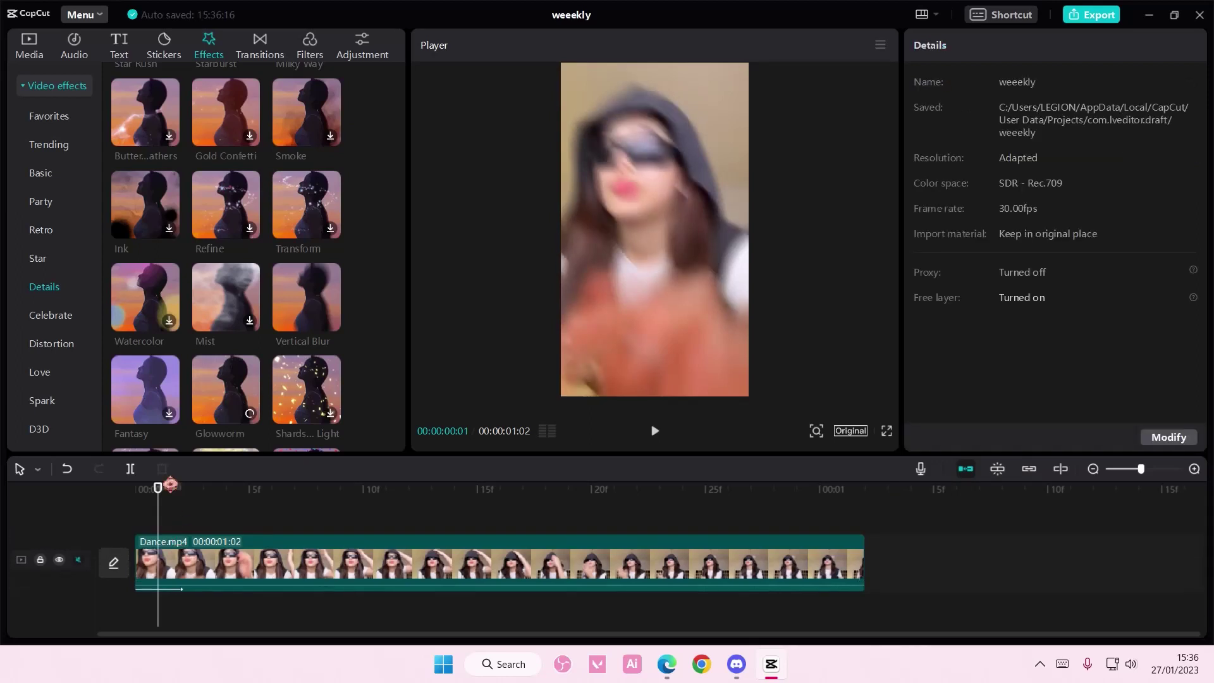
pyautogui.click(136, 489)
pyautogui.click(58, 183)
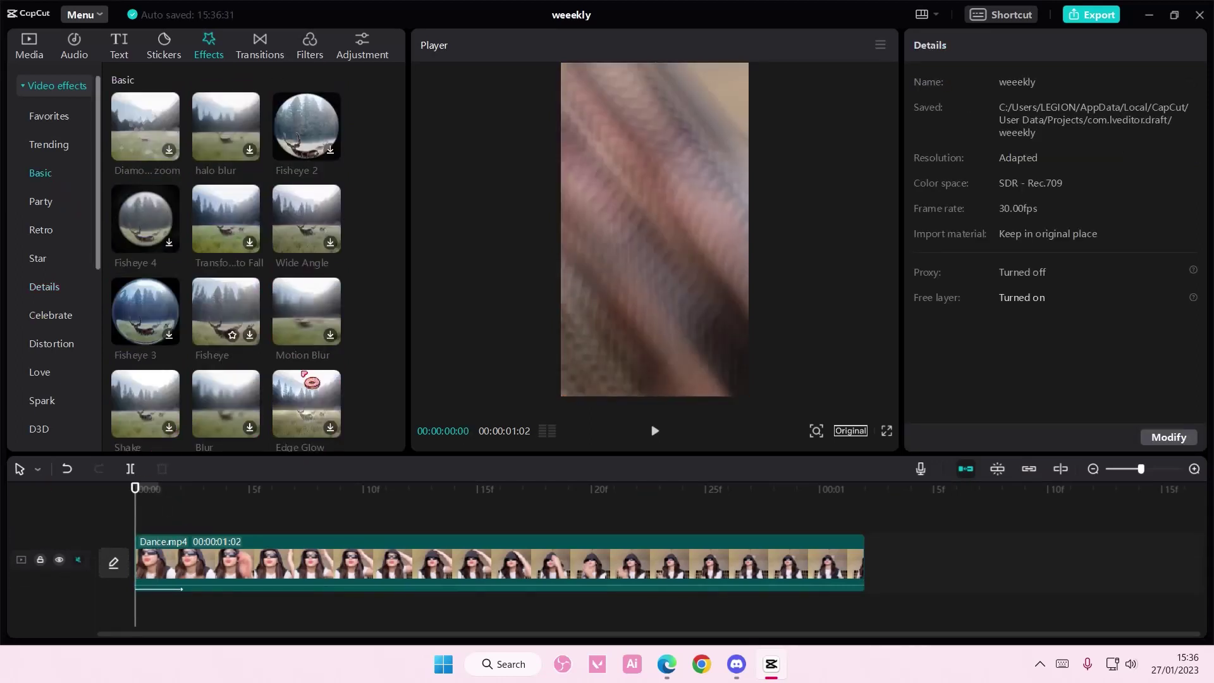
pyautogui.scroll(-3, 304, 381)
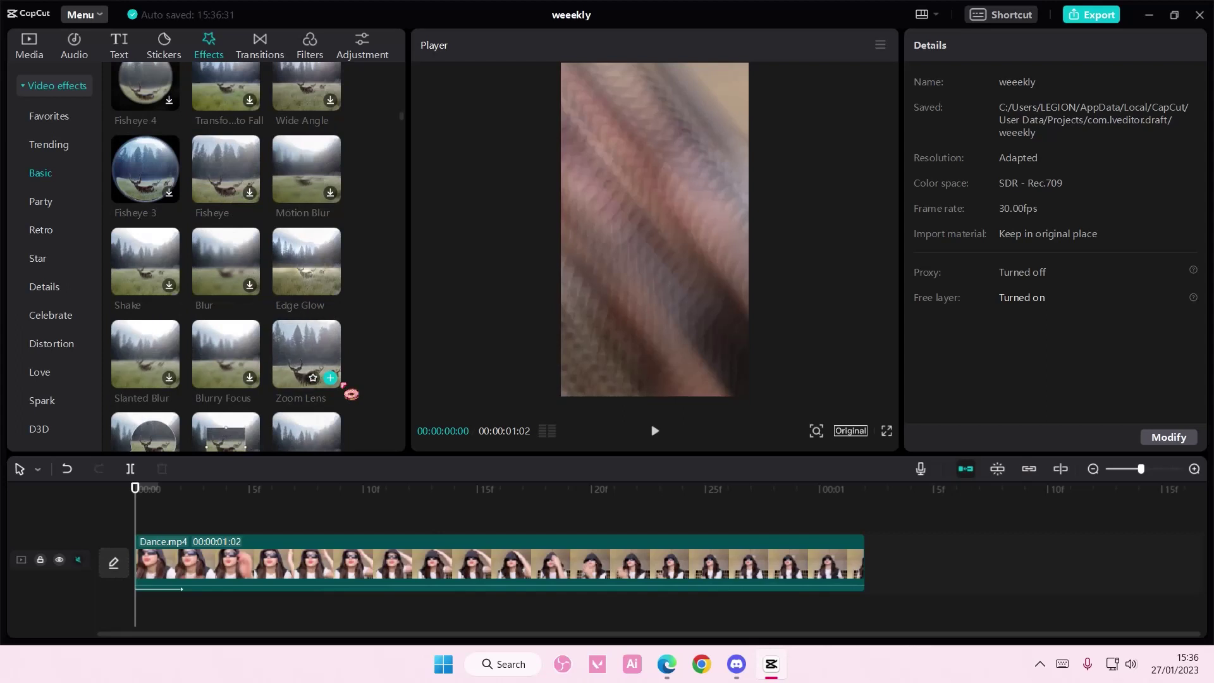
pyautogui.scroll(-2, 259, 350)
pyautogui.click(168, 308)
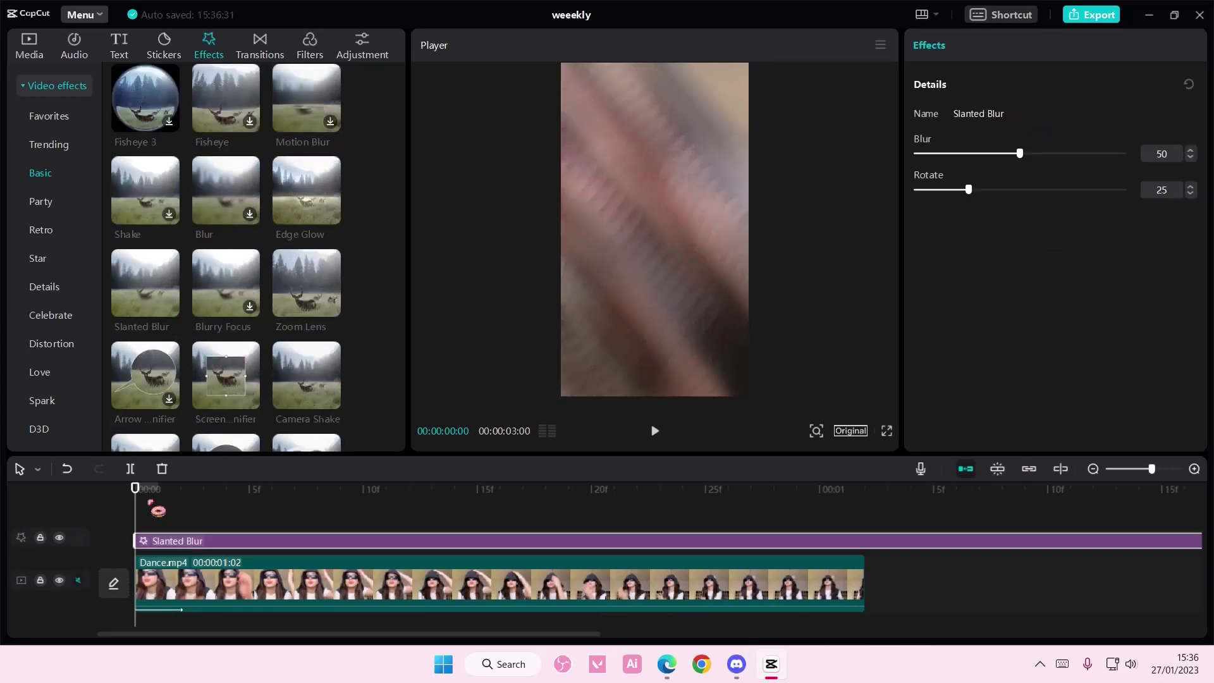
# Step: Trim the Slanted Blur to one frame and raise its Blur to 100 with more rotation
pyautogui.click(154, 500)
pyautogui.click(135, 469)
pyautogui.press('Delete')
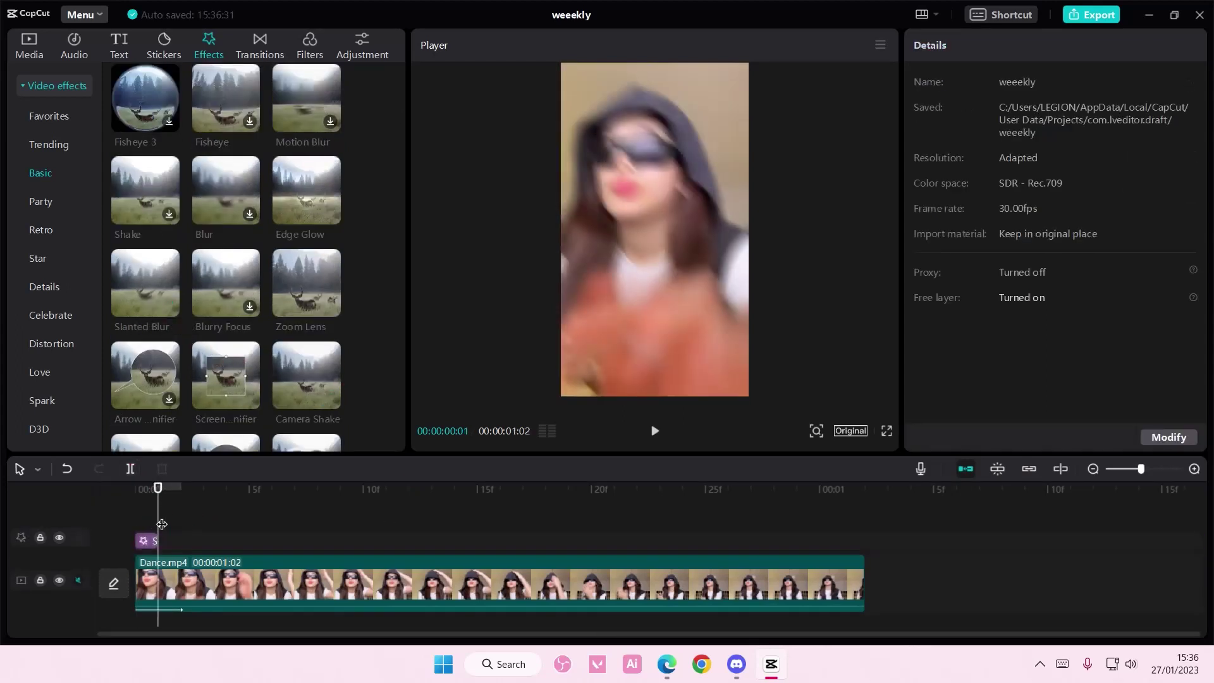
pyautogui.click(153, 538)
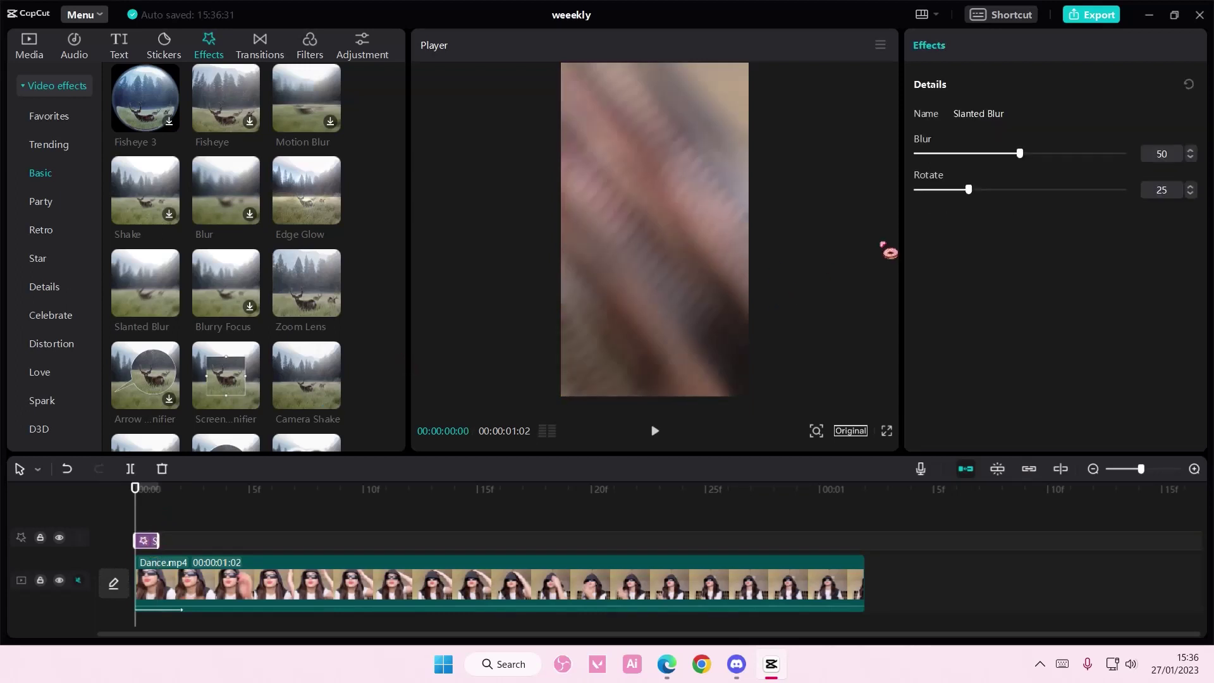
pyautogui.moveTo(1020, 153); pyautogui.dragTo(1169, 172)
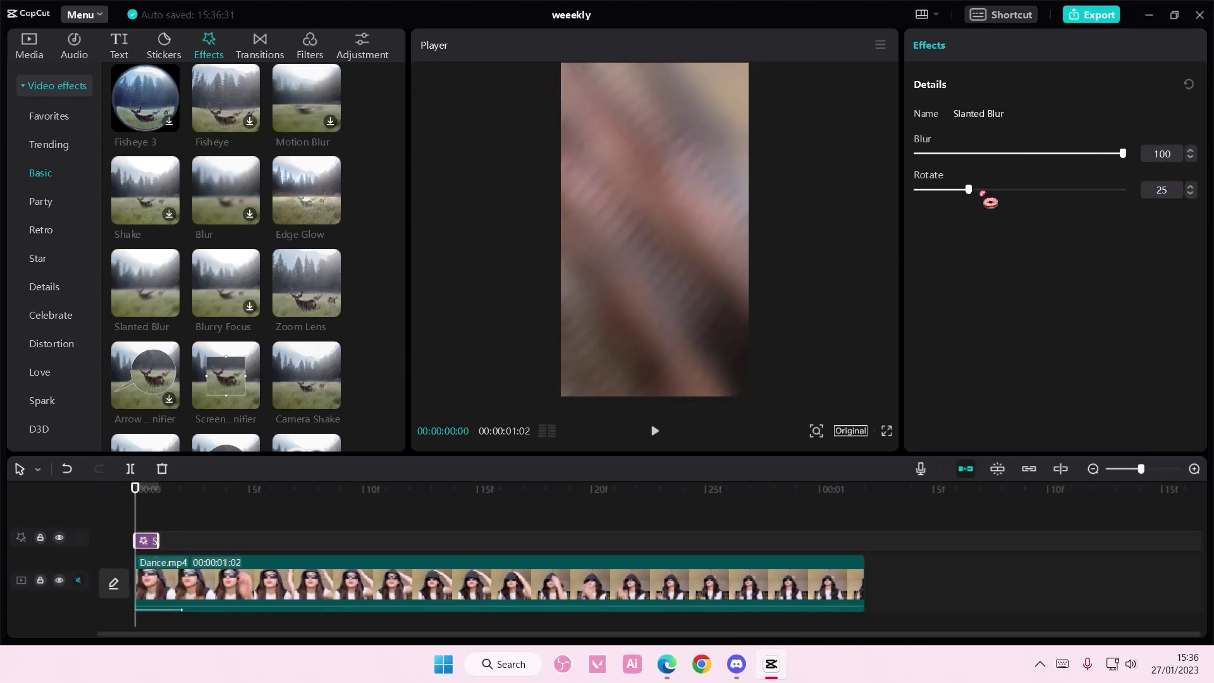
pyautogui.moveTo(982, 193); pyautogui.dragTo(1061, 198)
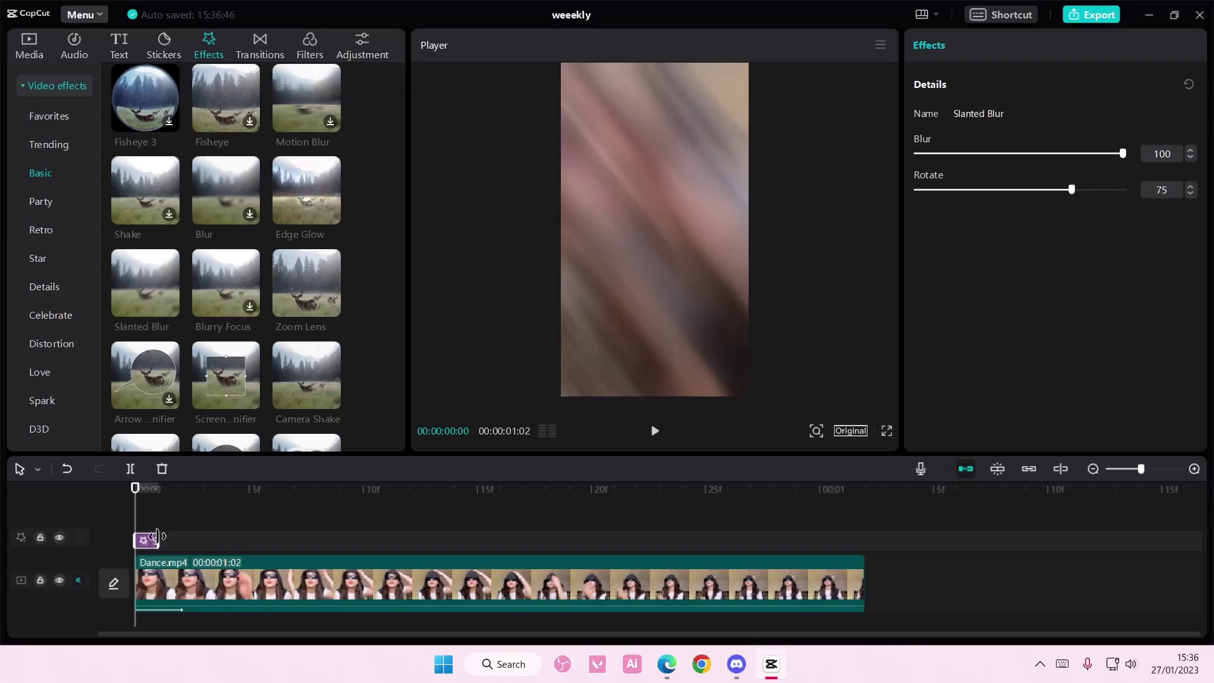
# Step: Paste blur copies onto extra tracks, one at frame 1 with Blur 50 and Rotate 25
pyautogui.hotkey('ctrl', 'v')
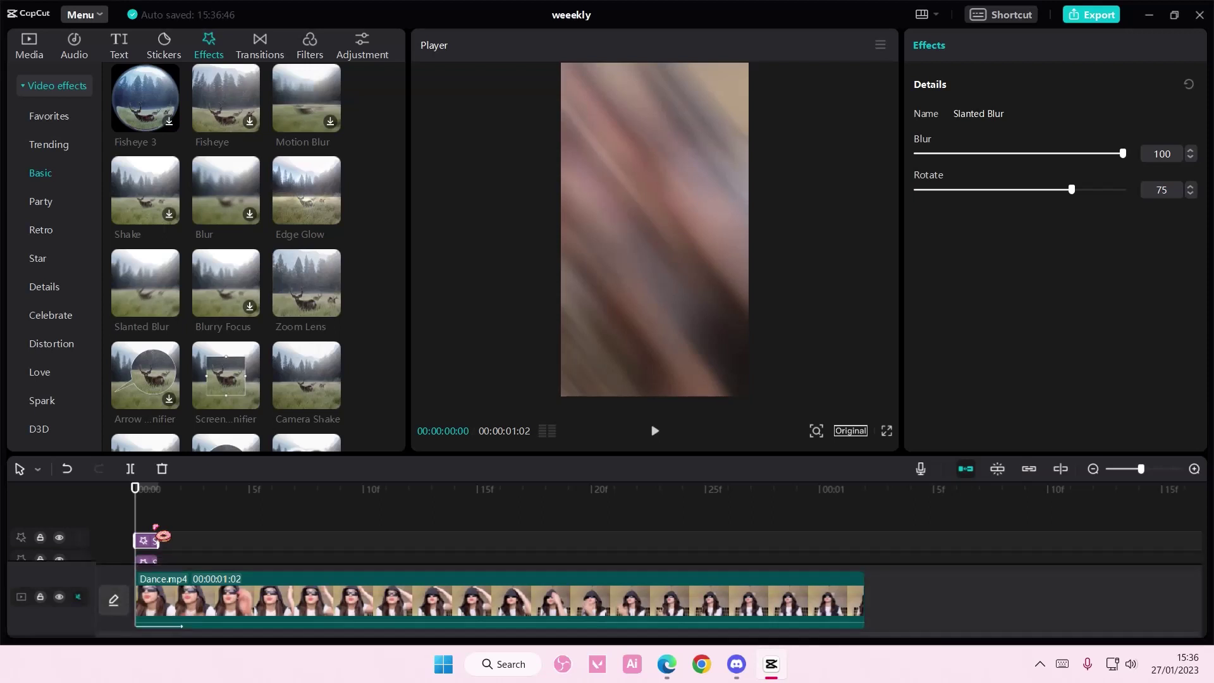
pyautogui.hotkey('ctrl', 'v')
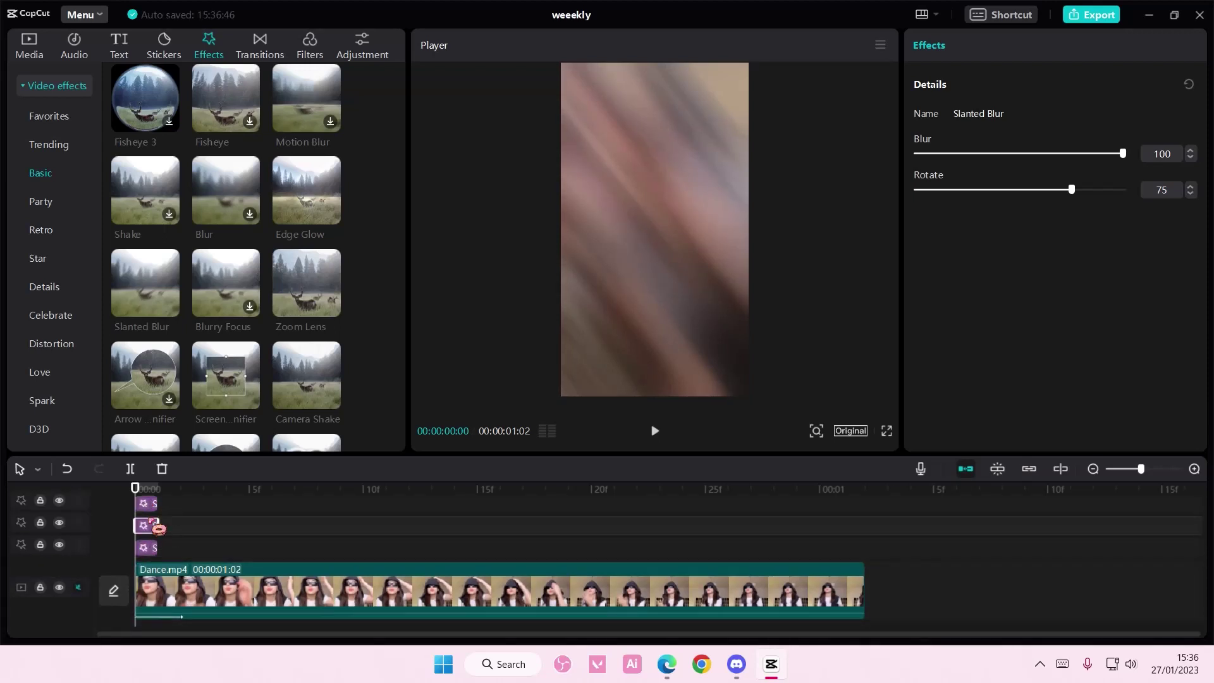
pyautogui.click(163, 510)
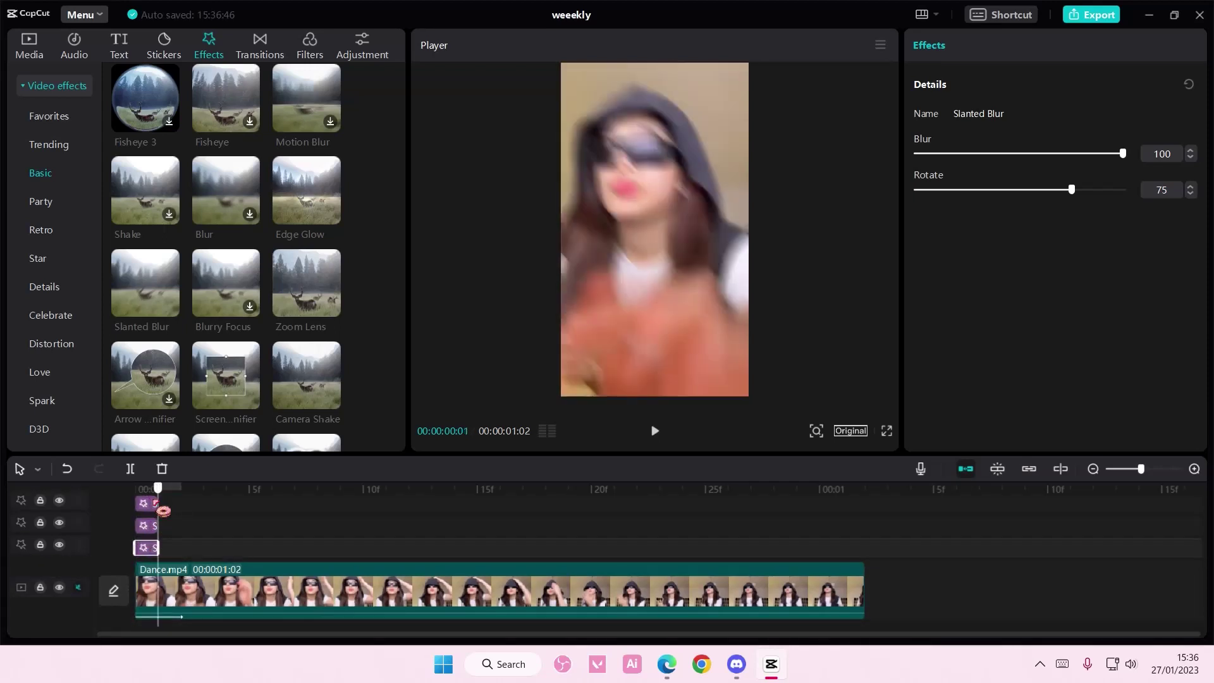
pyautogui.click(172, 550)
pyautogui.press('Left')
pyautogui.hotkey('ctrl', 'v')
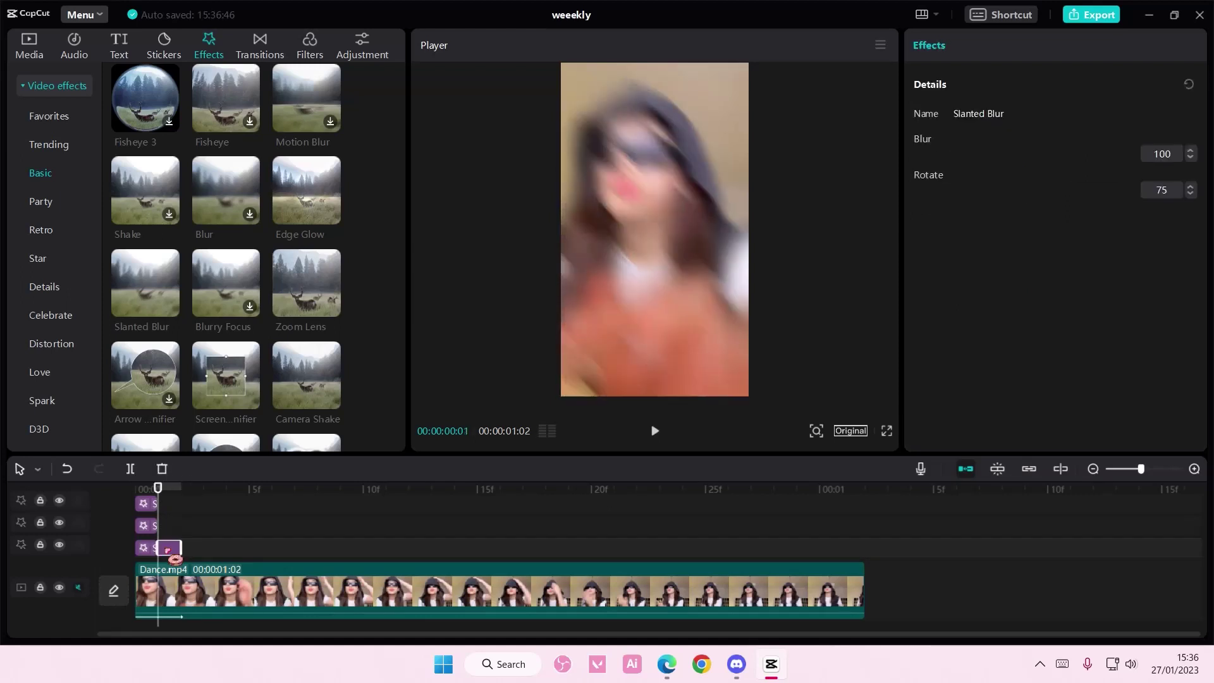
pyautogui.moveTo(1122, 154); pyautogui.dragTo(1046, 155)
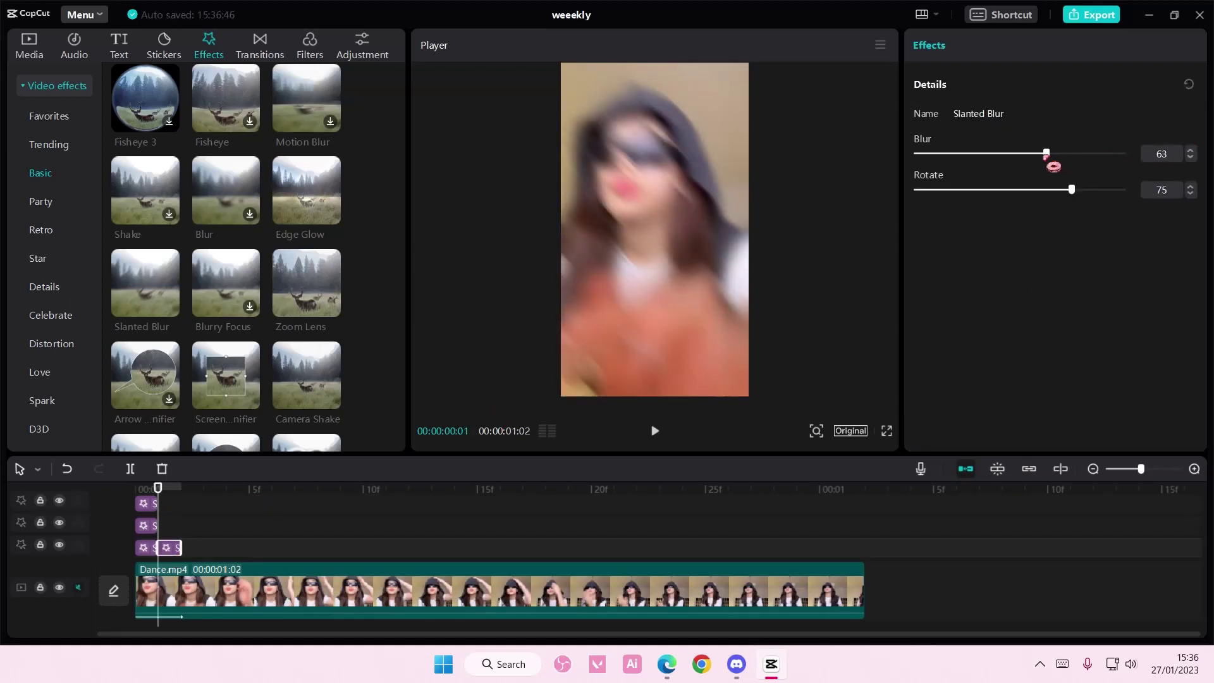
pyautogui.moveTo(1022, 156); pyautogui.dragTo(1024, 157)
pyautogui.moveTo(1070, 190); pyautogui.dragTo(981, 189)
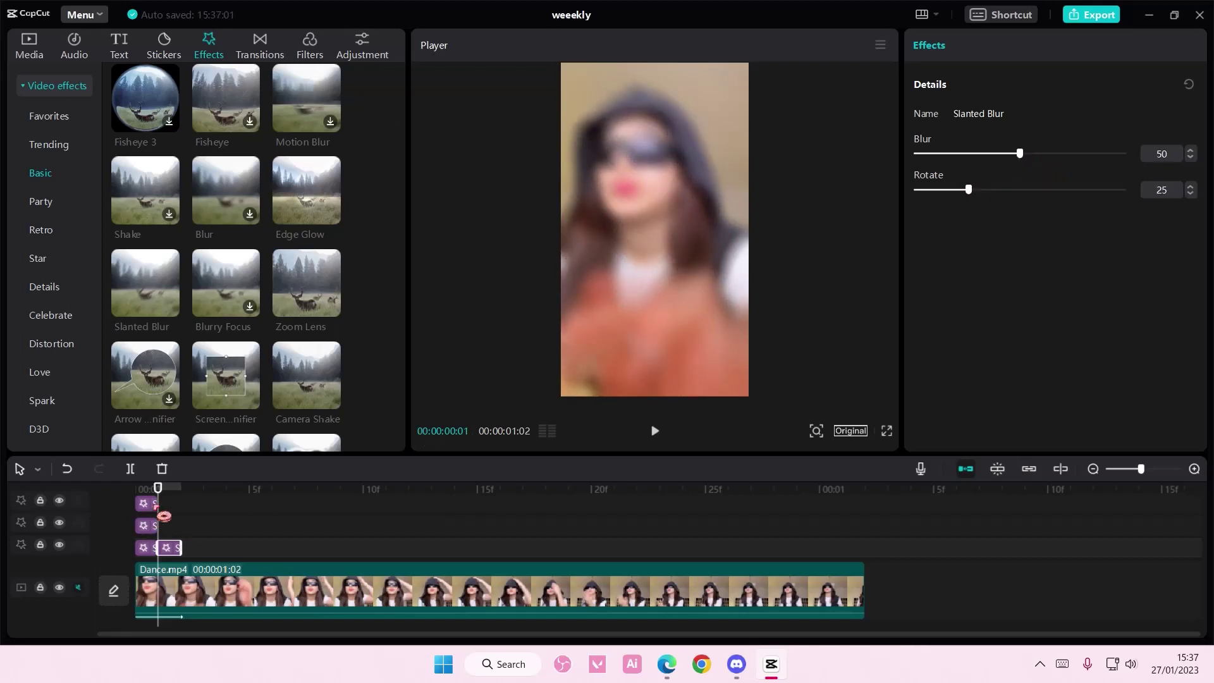
pyautogui.moveTo(163, 516); pyautogui.dragTo(163, 523)
# Step: Paste another blur copy at frame 2, weaken it to about 25, and preview
pyautogui.click(174, 549)
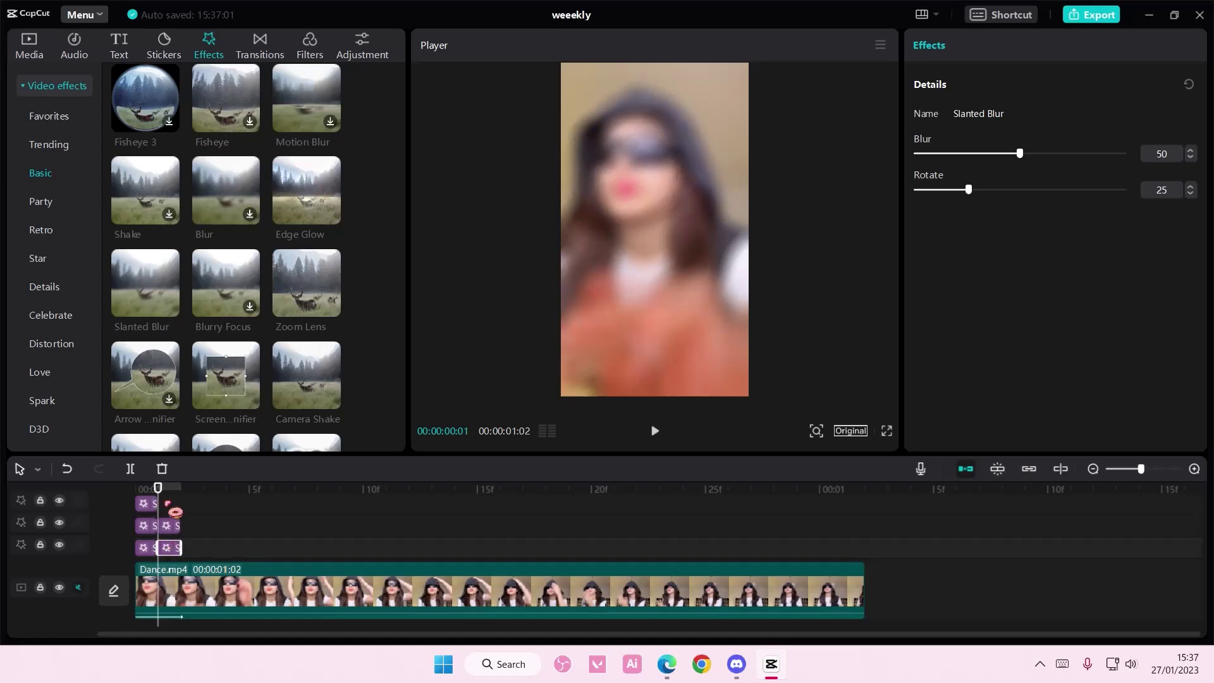
pyautogui.hotkey('ctrl', 'v')
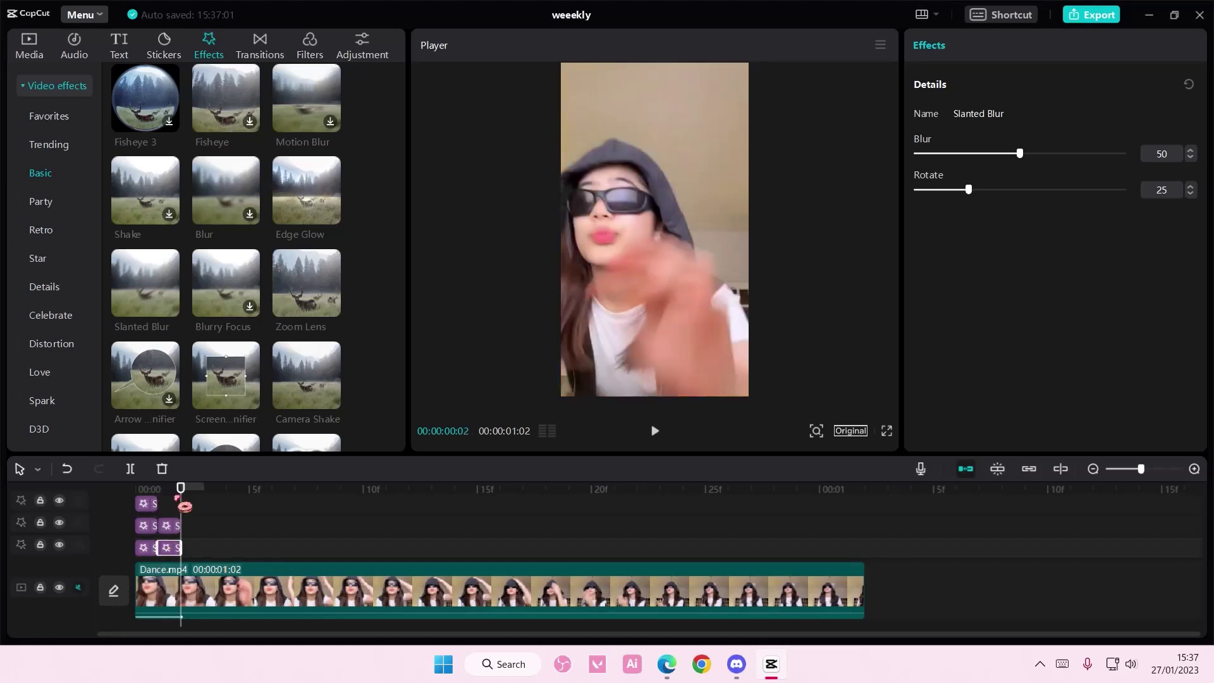
pyautogui.moveTo(1019, 155); pyautogui.dragTo(962, 154)
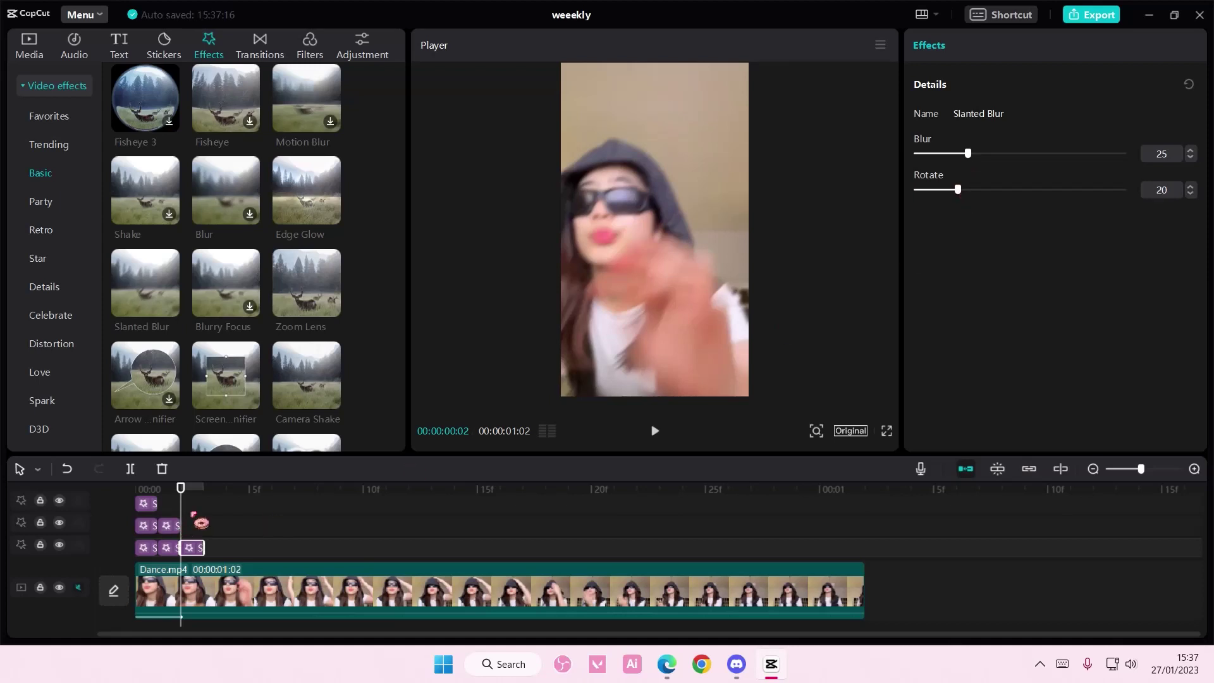
pyautogui.moveTo(182, 512)
pyautogui.mouseDown()
pyautogui.moveTo(140, 514)
pyautogui.moveTo(201, 521)
pyautogui.mouseUp()
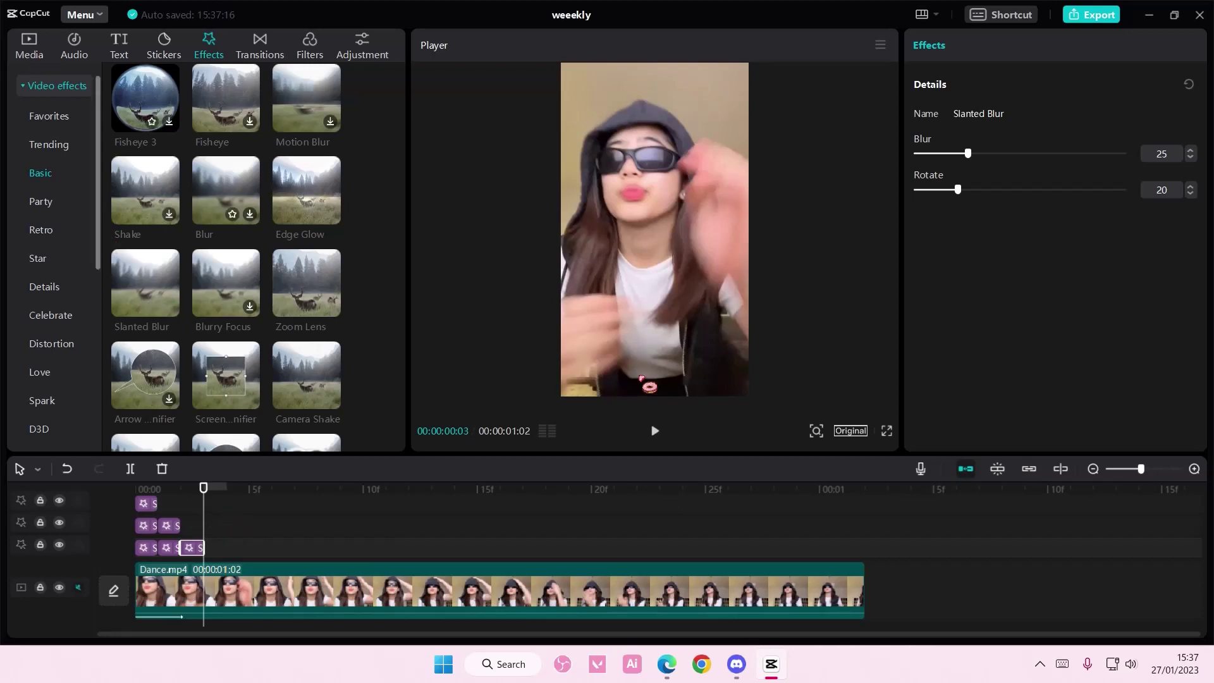
# Step: Add the black B&W stock clip and place it on a track above Dance.mp4 near 00:01
pyautogui.click(30, 47)
pyautogui.click(56, 149)
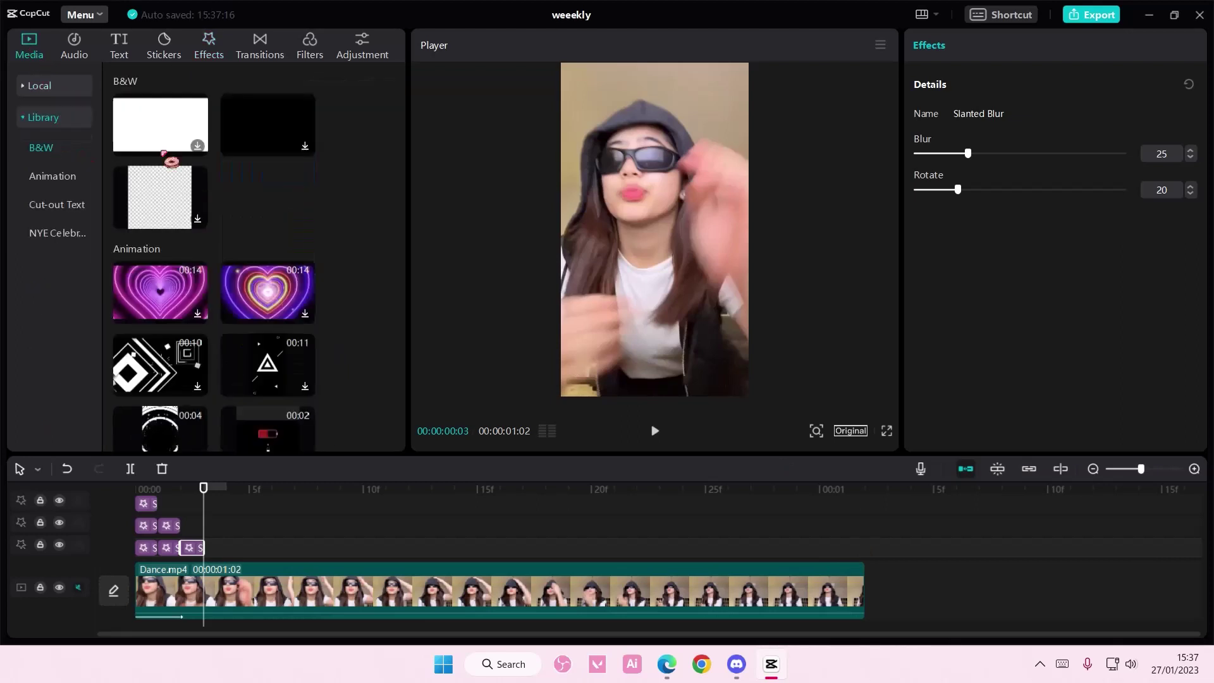
pyautogui.click(306, 148)
pyautogui.moveTo(170, 591); pyautogui.dragTo(846, 547)
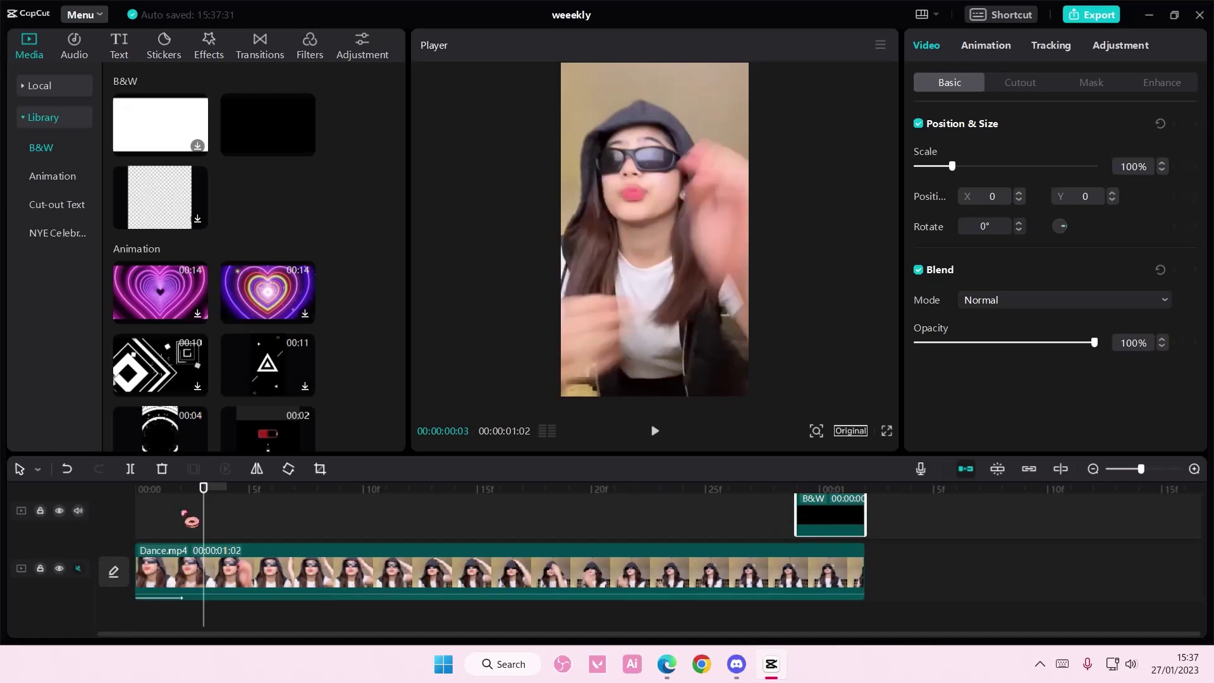
# Step: Enlarge the black overlay to fill the frame, blend it in Overlay mode at 70% opacity
pyautogui.click(797, 489)
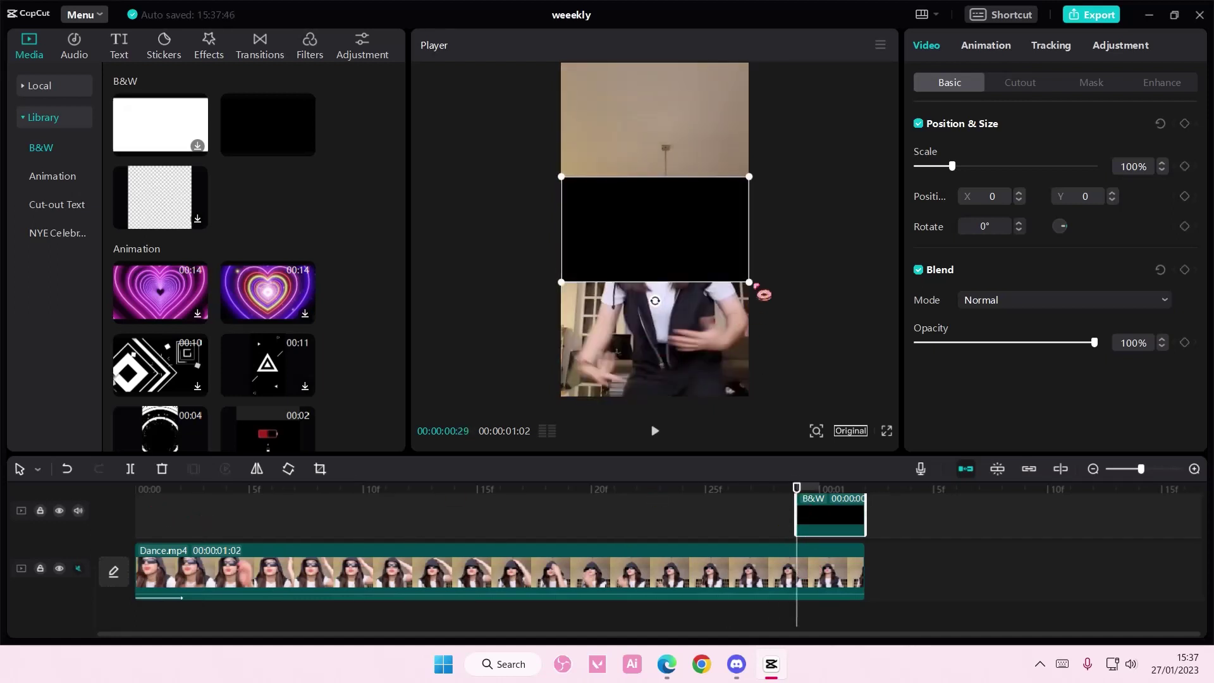
pyautogui.moveTo(863, 386); pyautogui.dragTo(1043, 314)
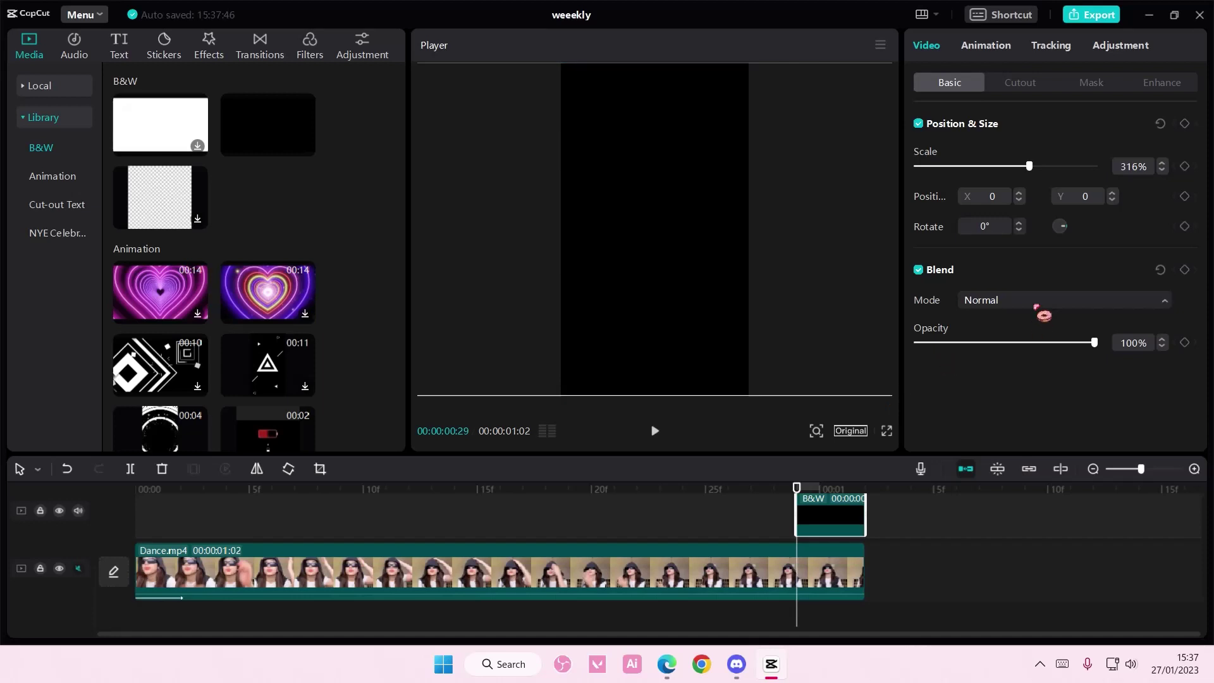
pyautogui.click(1035, 306)
pyautogui.click(1027, 399)
pyautogui.click(1032, 304)
pyautogui.click(999, 426)
pyautogui.moveTo(1094, 342); pyautogui.dragTo(1043, 344)
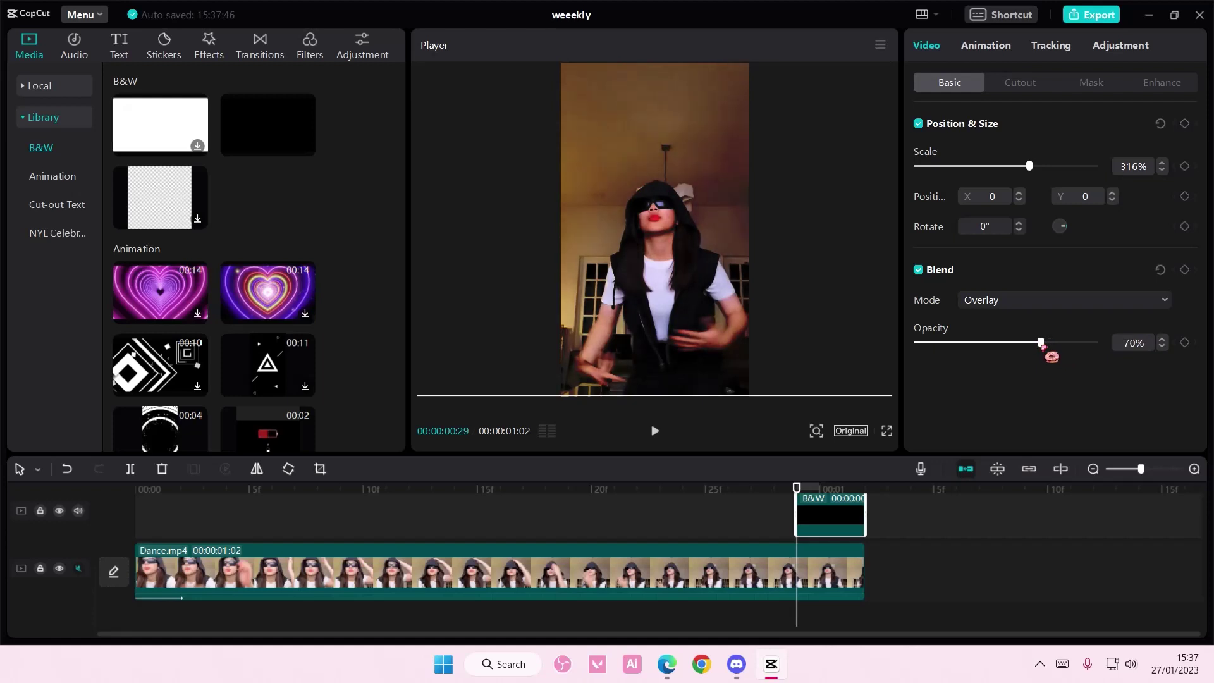
# Step: Give the black overlay a 0.1s Fade In intro animation
pyautogui.moveTo(800, 496); pyautogui.dragTo(822, 499)
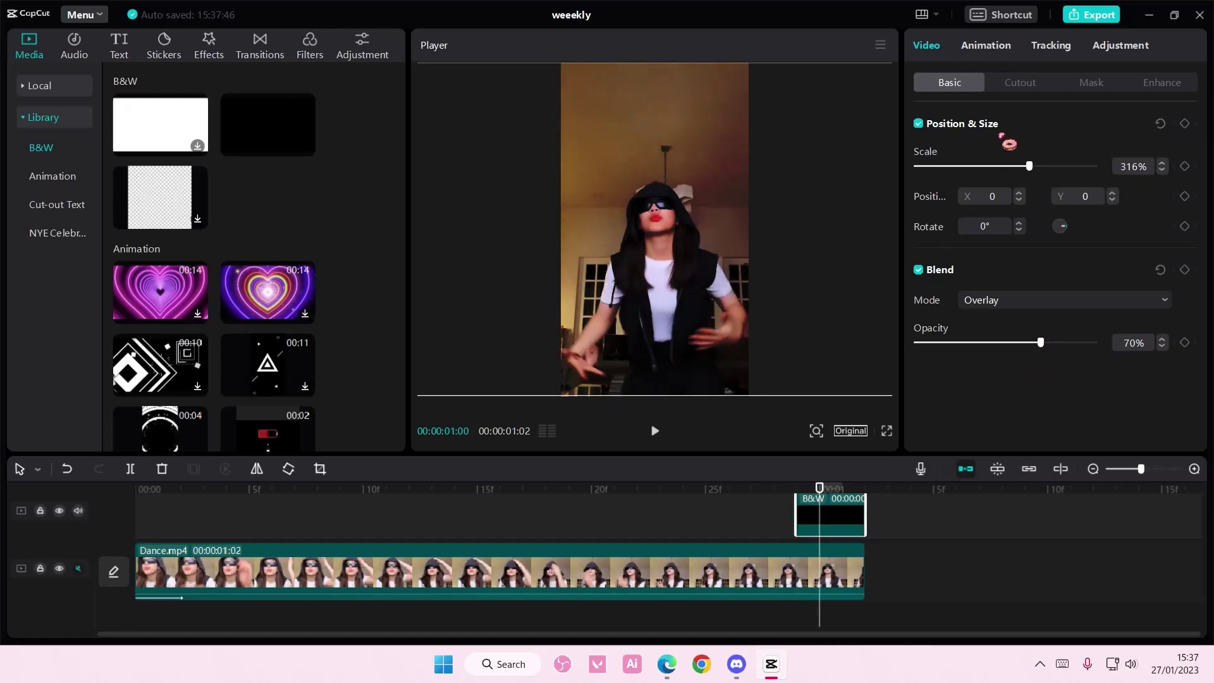
pyautogui.click(986, 45)
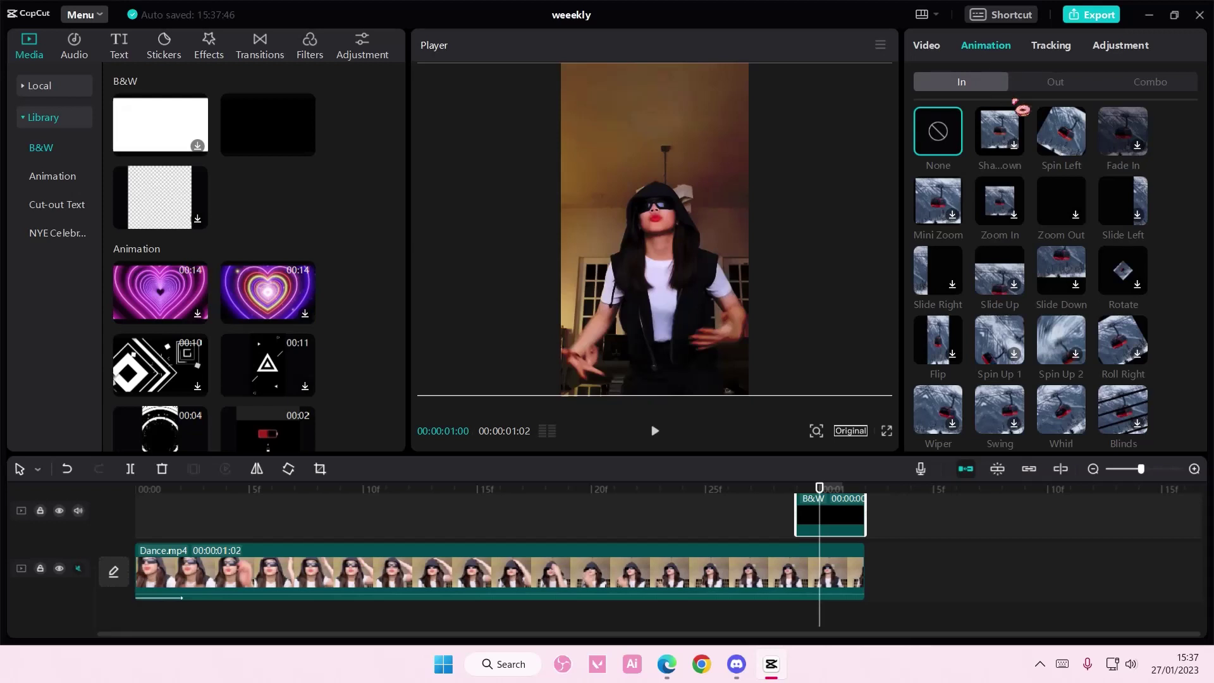
pyautogui.click(1147, 163)
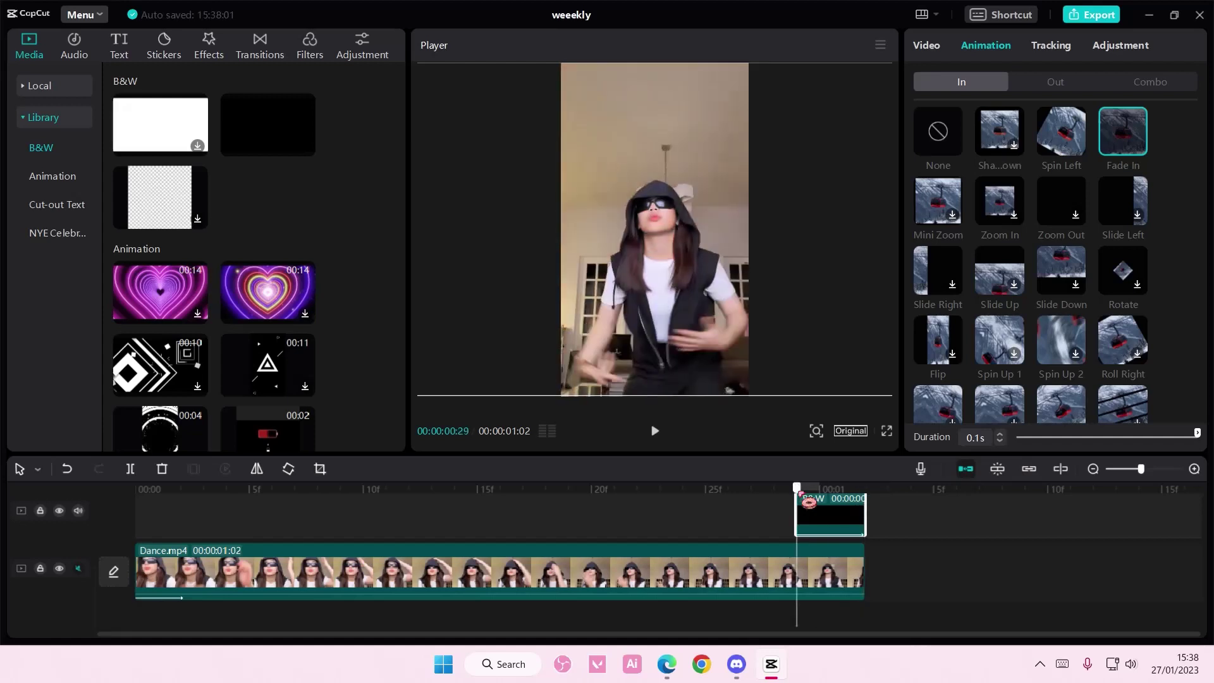
pyautogui.hotkey('ctrl', 'z')
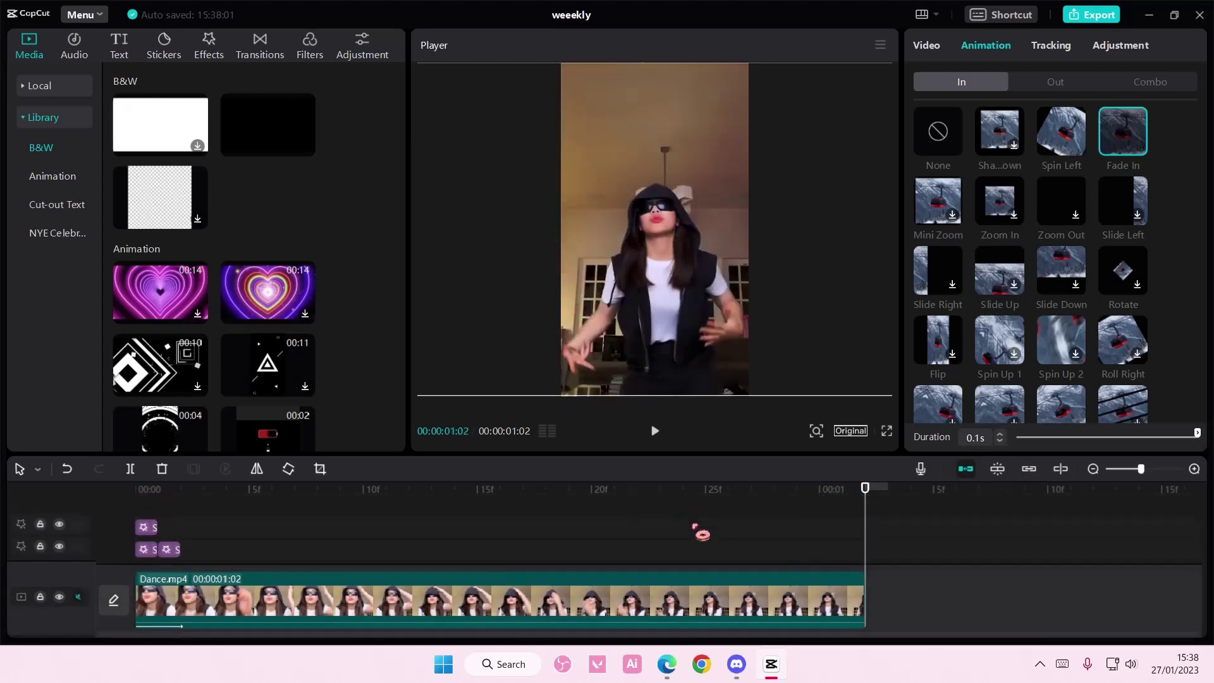
# Step: Add the Shake effect and cut it off at the dance clip's end
pyautogui.moveTo(865, 518); pyautogui.dragTo(114, 522)
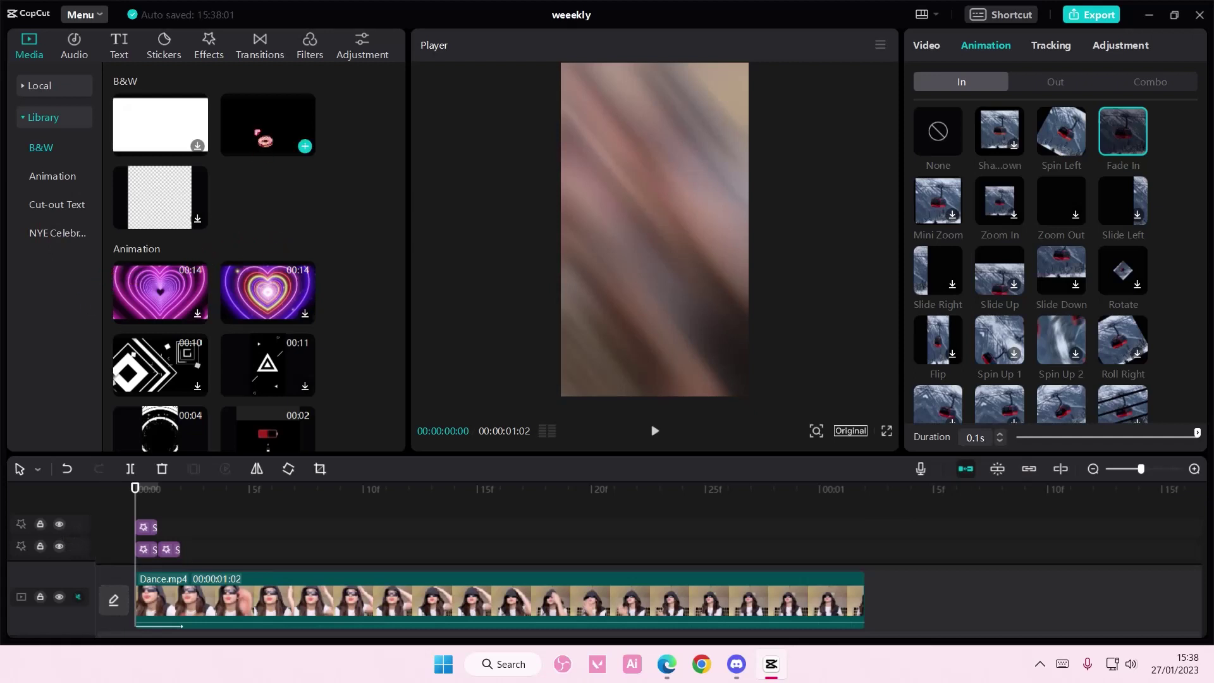
pyautogui.click(210, 51)
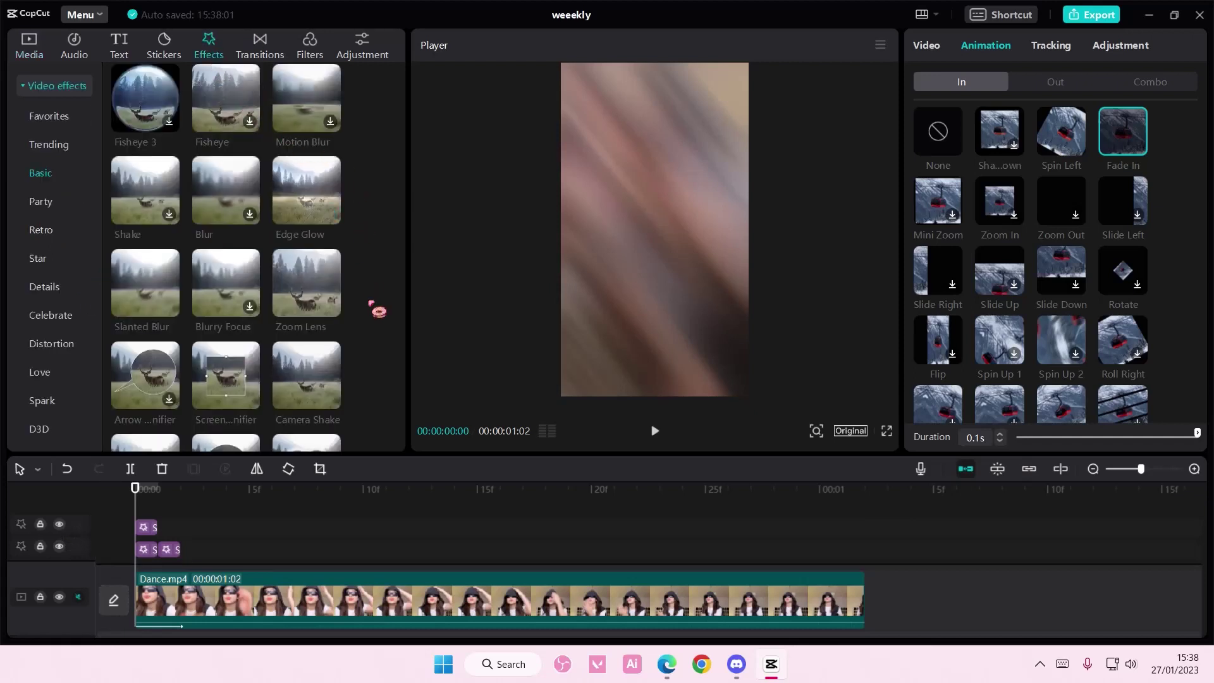
pyautogui.click(170, 215)
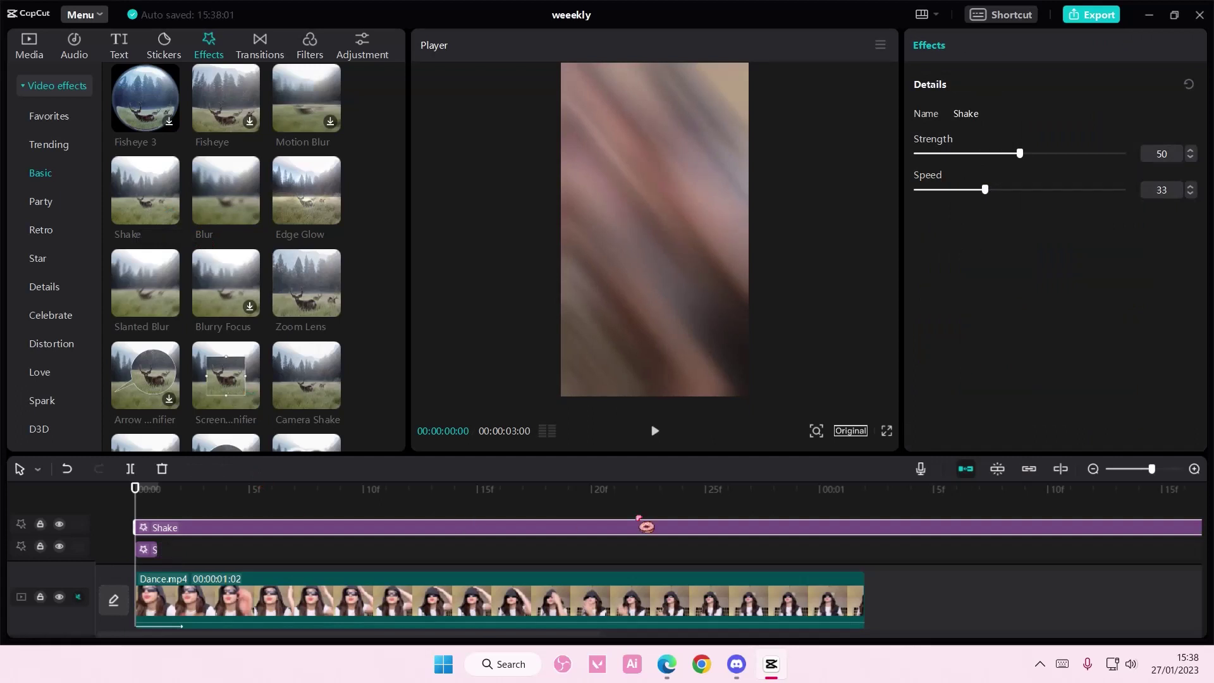
pyautogui.moveTo(138, 501); pyautogui.dragTo(864, 560)
pyautogui.click(130, 468)
pyautogui.press('Delete')
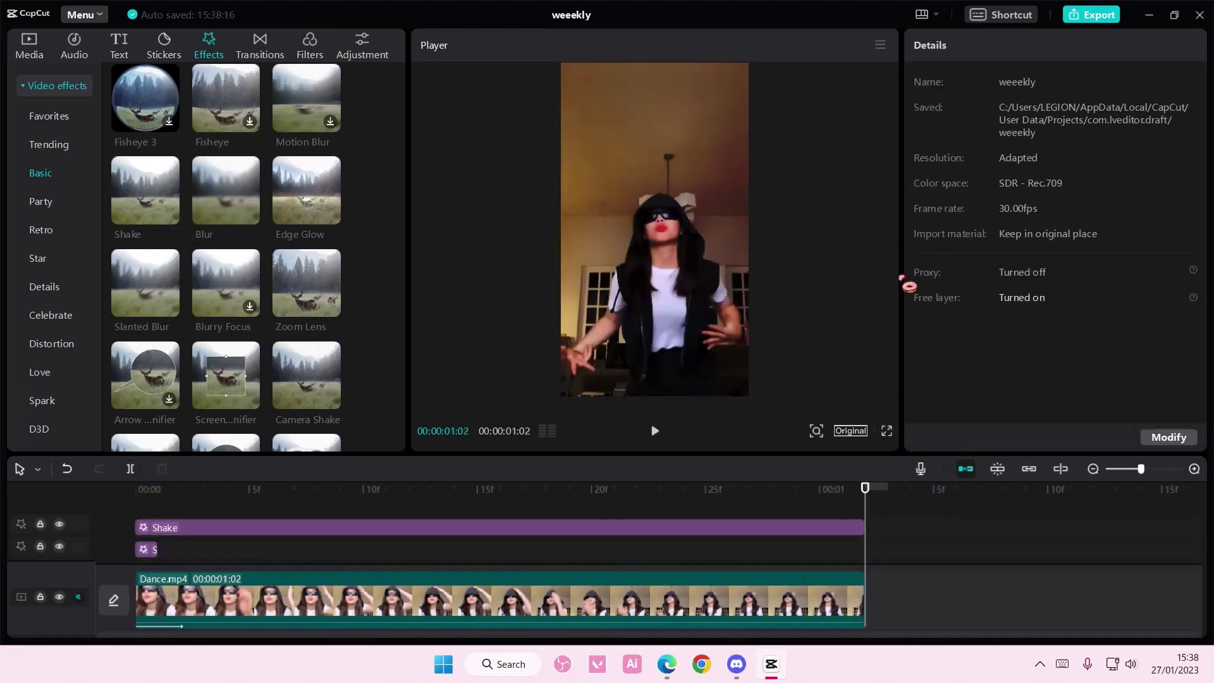
# Step: Set the Shake effect's Strength to 5 and Speed to 5
pyautogui.click(783, 527)
pyautogui.click(1171, 153)
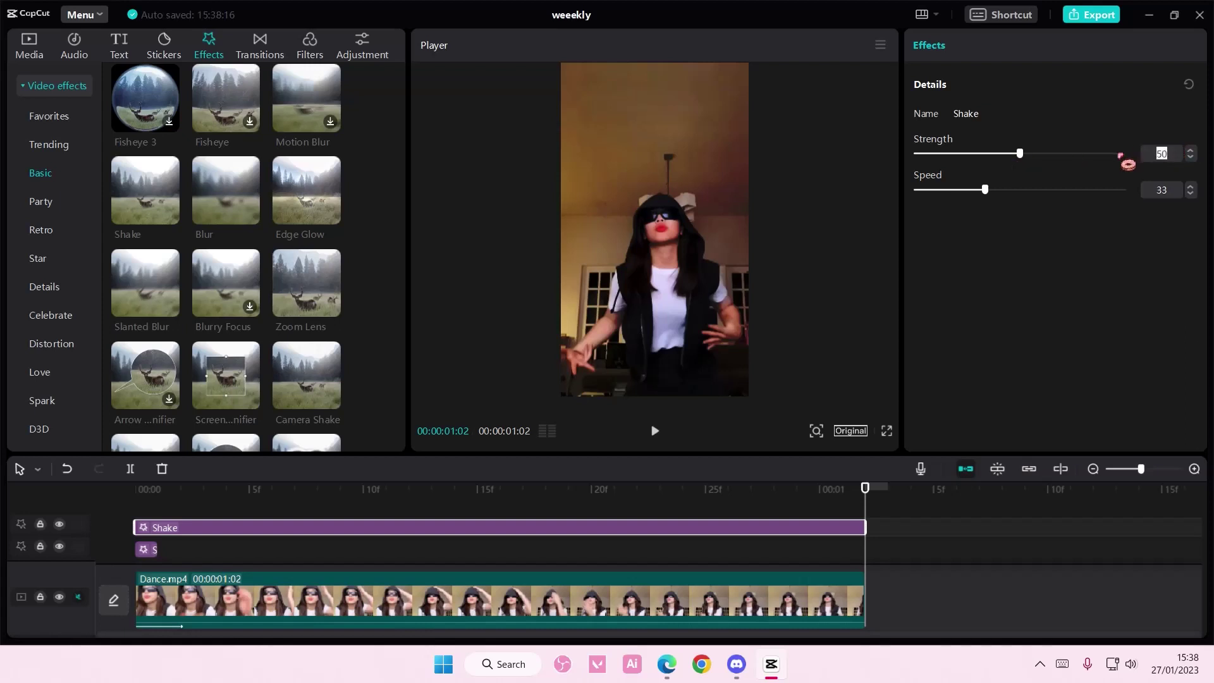
pyautogui.write('5')
pyautogui.click(1169, 190)
pyautogui.write('5')
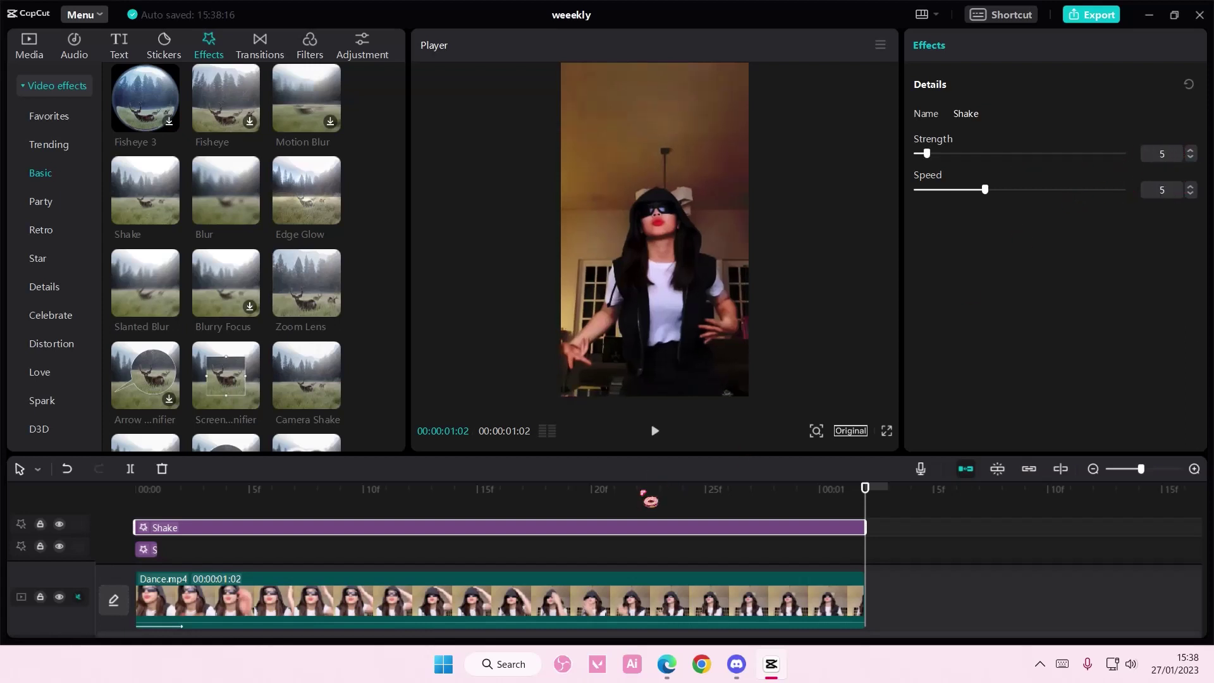
pyautogui.click(639, 498)
pyautogui.moveTo(634, 504); pyautogui.dragTo(112, 479)
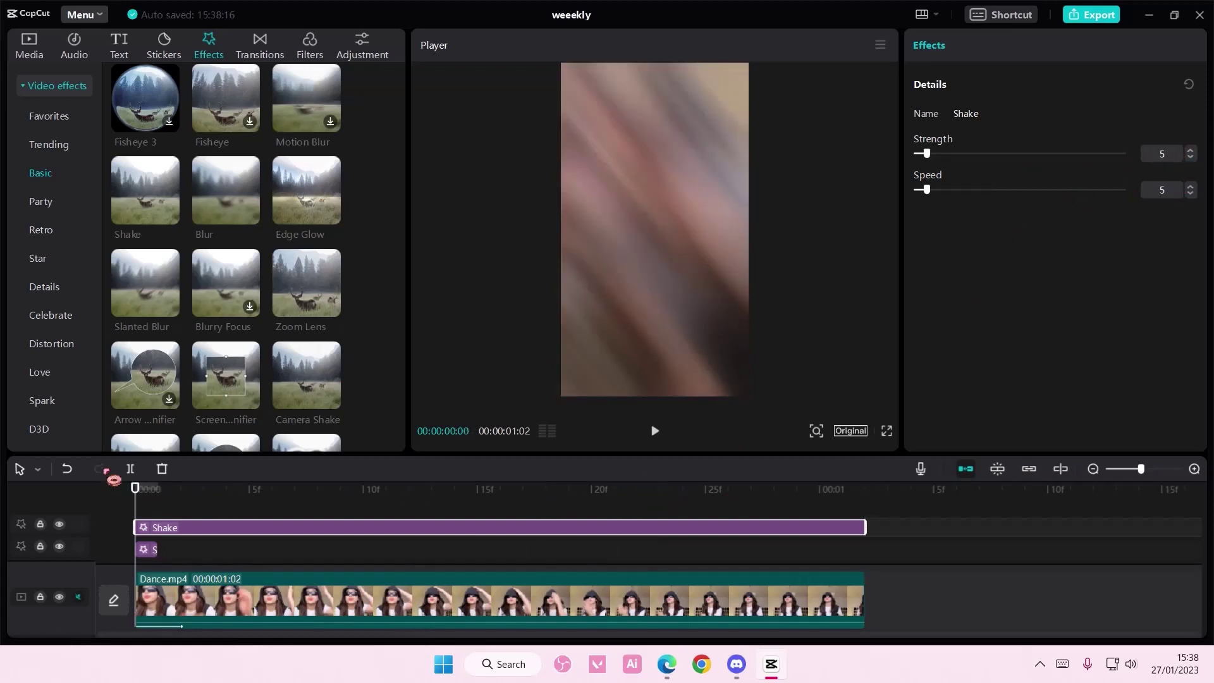
# Step: Play the edit from the start to review it
pyautogui.press('space')
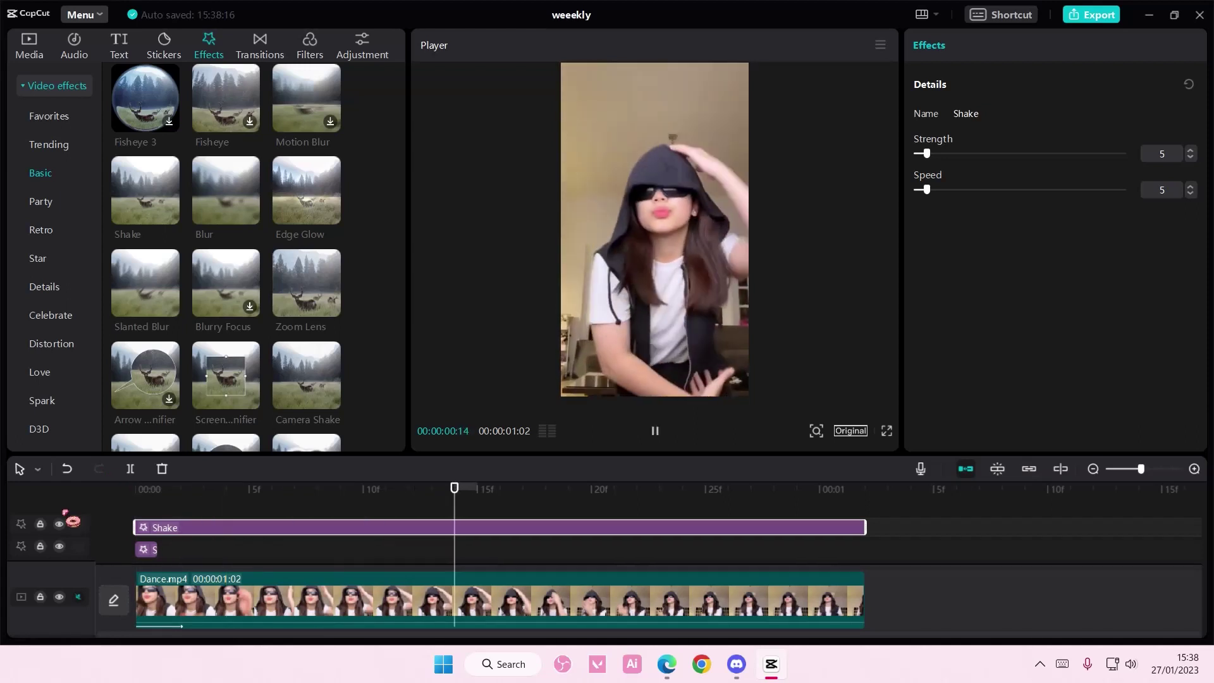
pyautogui.press('space')
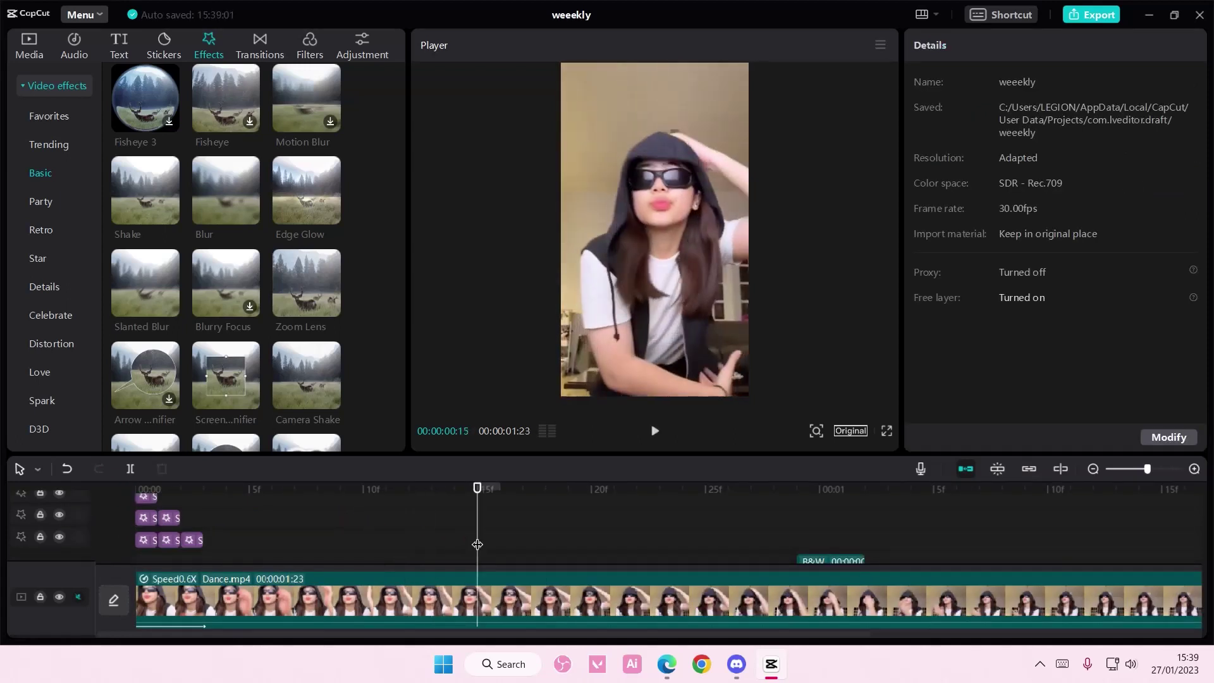
pyautogui.moveTo(473, 543); pyautogui.dragTo(120, 515)
pyautogui.press('space')
pyautogui.press('space')
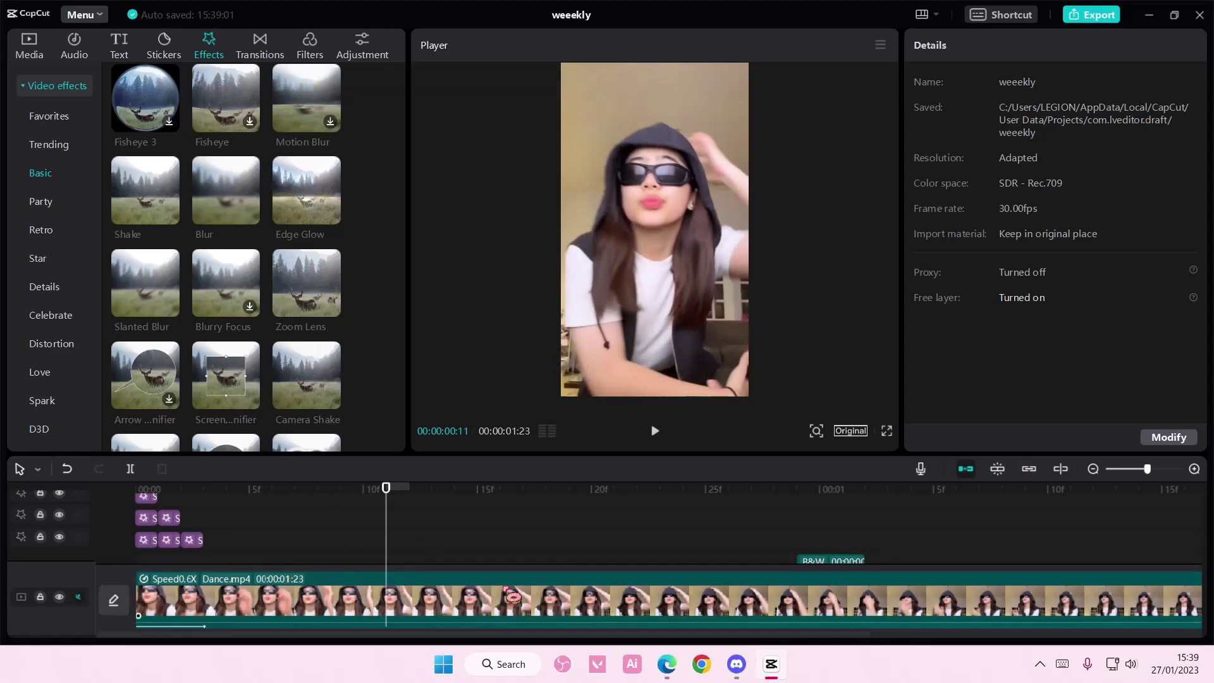
# Step: Undo the 0.6x speed change and set the dance clip to 0.5x speed
pyautogui.click(512, 596)
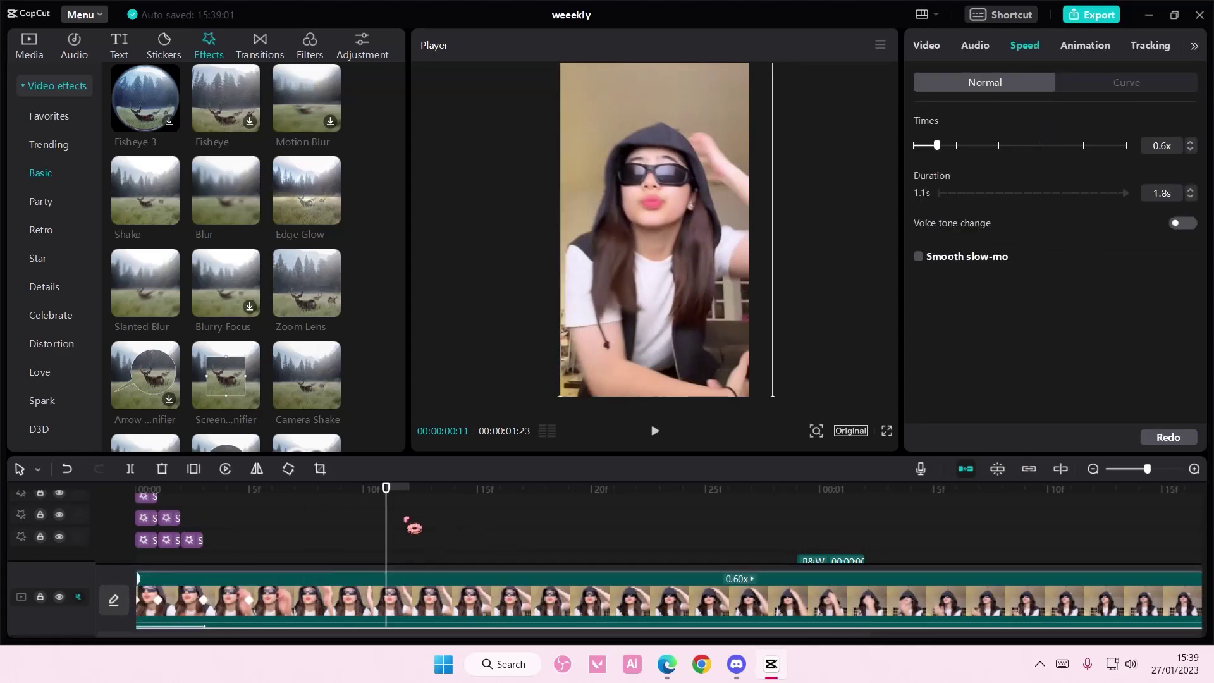
pyautogui.hotkey('ctrl', 'z')
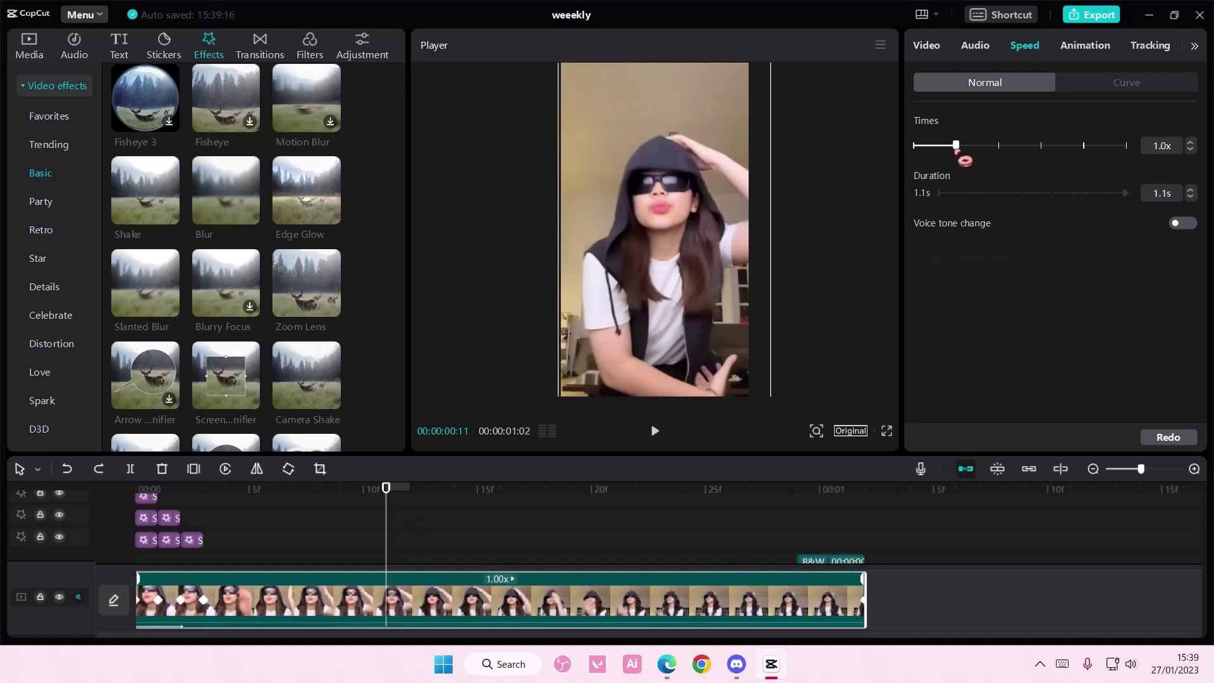
pyautogui.moveTo(956, 149); pyautogui.dragTo(938, 155)
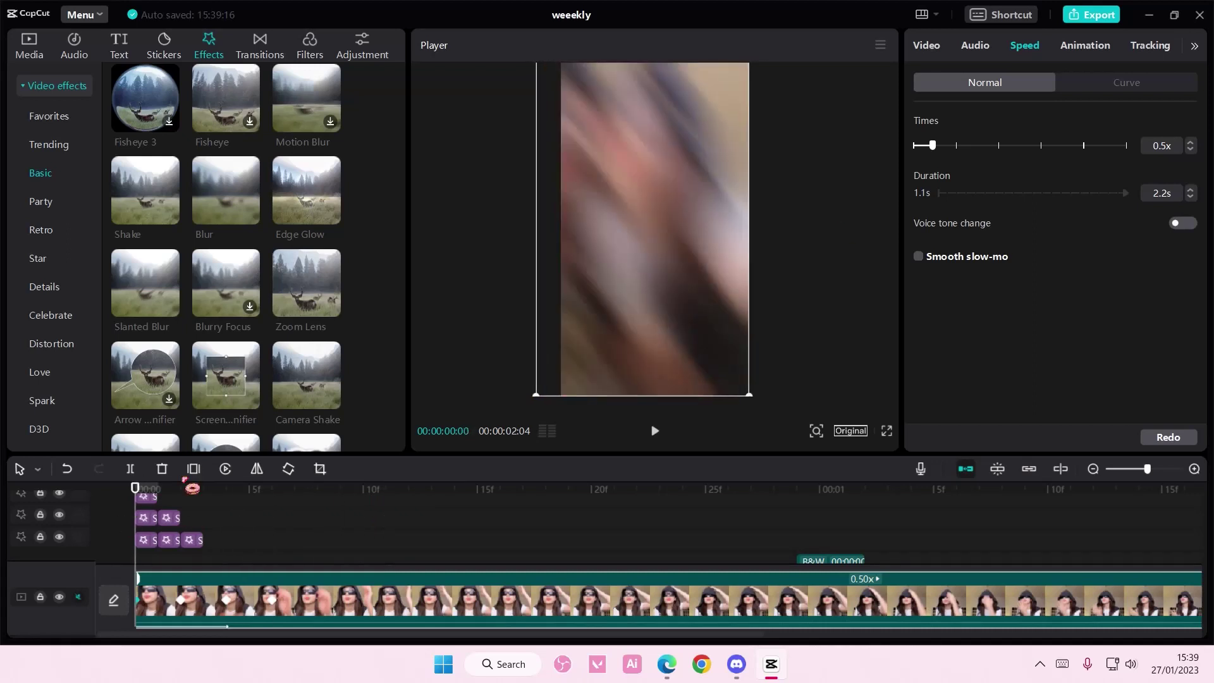
pyautogui.click(455, 548)
pyautogui.moveTo(462, 556); pyautogui.dragTo(135, 550)
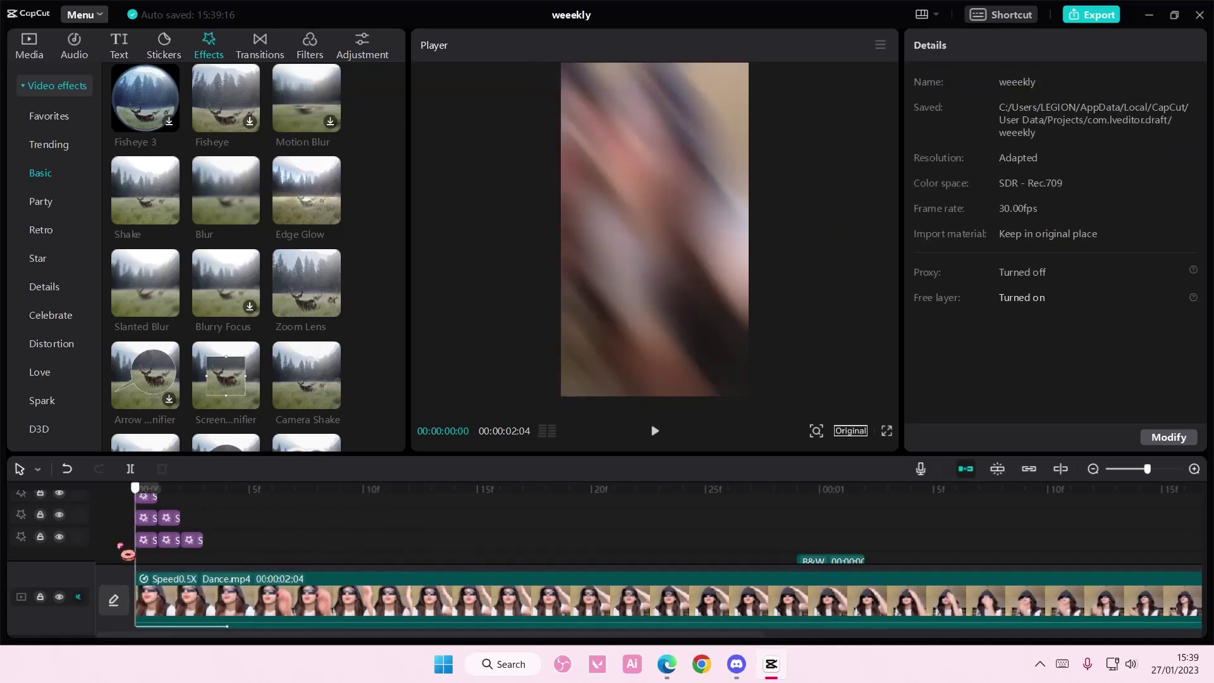
# Step: Play the slowed 2.2-second clip from the start to check it
pyautogui.press('space')
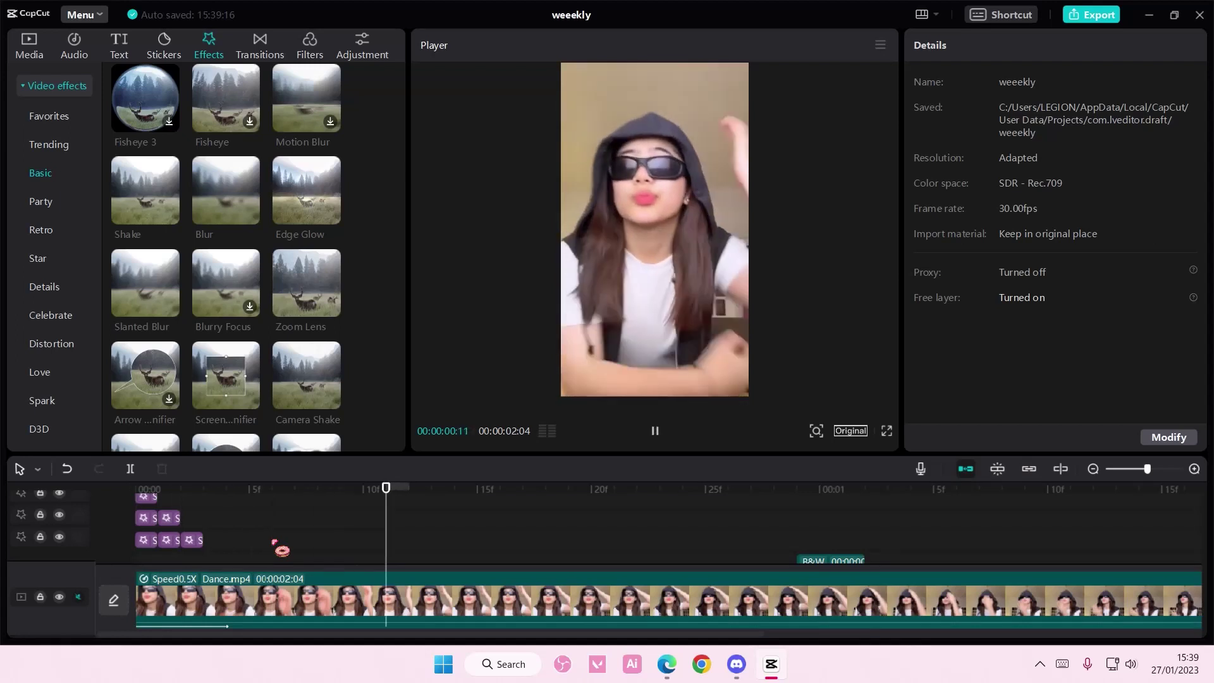
pyautogui.moveTo(550, 542); pyautogui.dragTo(134, 537)
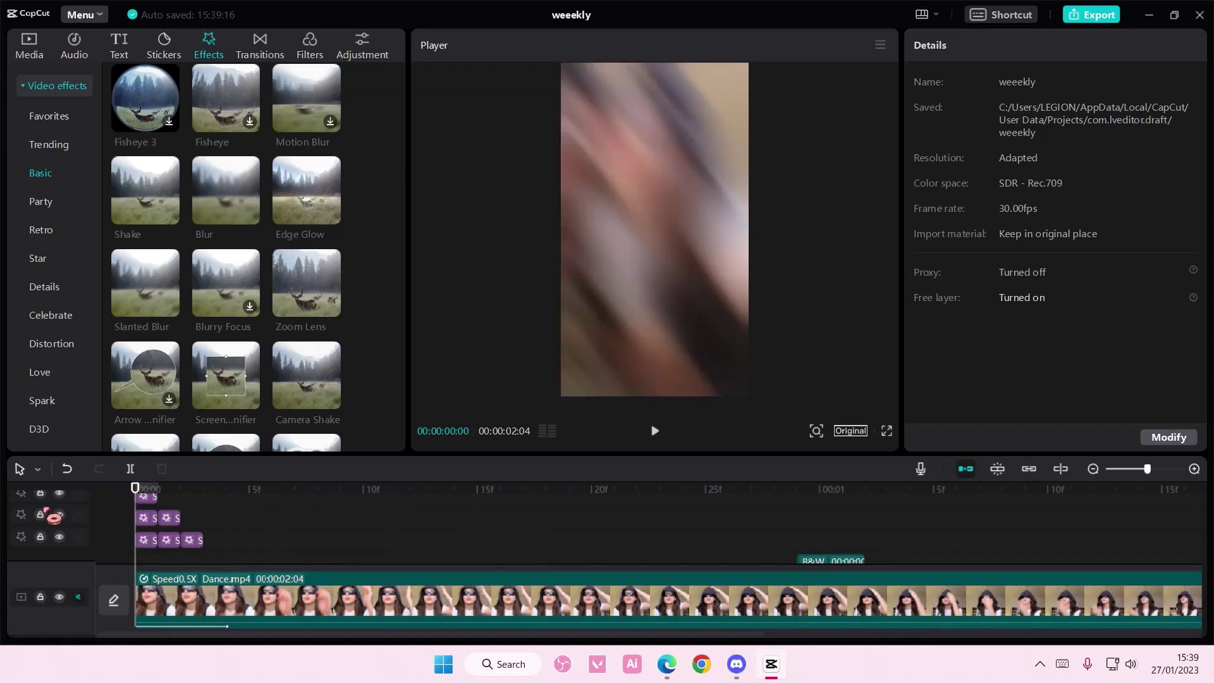
pyautogui.press('space')
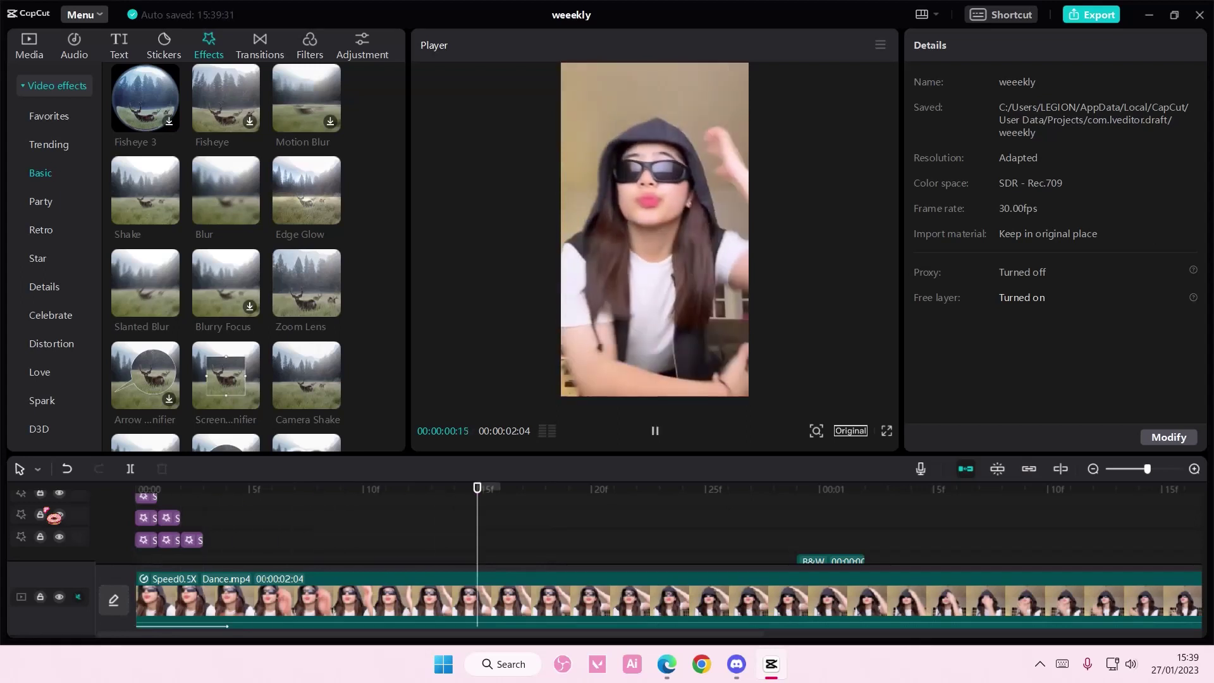
pyautogui.press('space')
# Step: Turn on Smooth slow-mo for the dance clip using Optical flow
pyautogui.moveTo(698, 532); pyautogui.dragTo(158, 537)
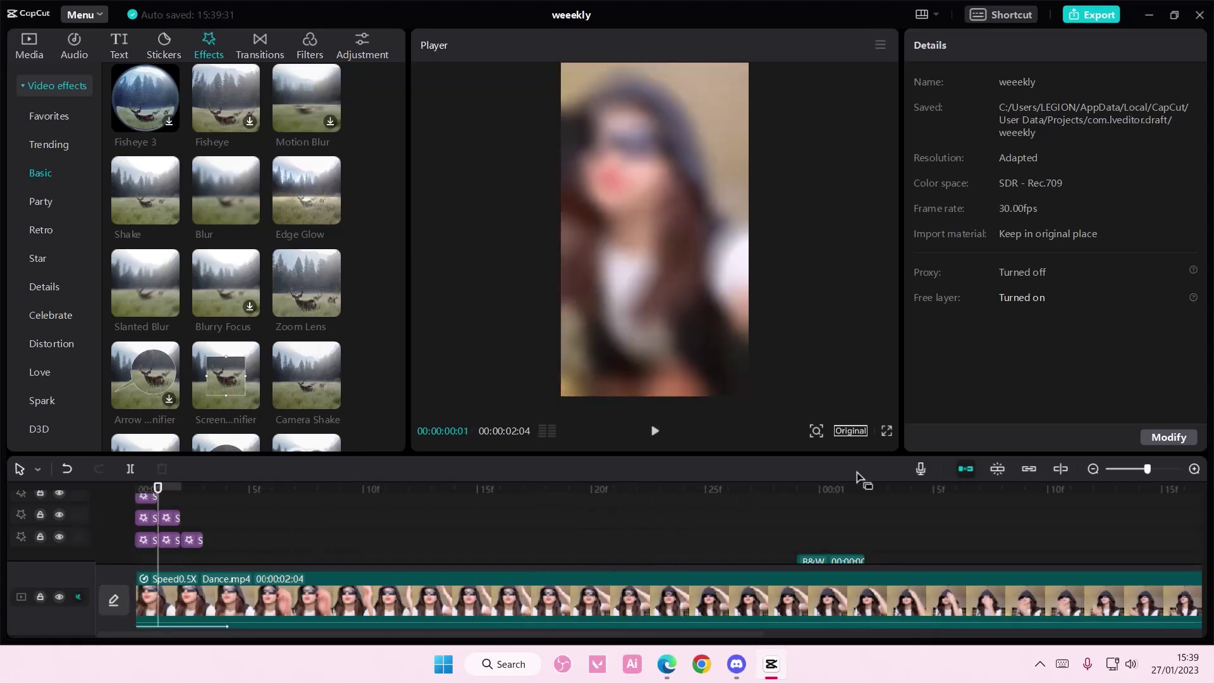
pyautogui.click(847, 597)
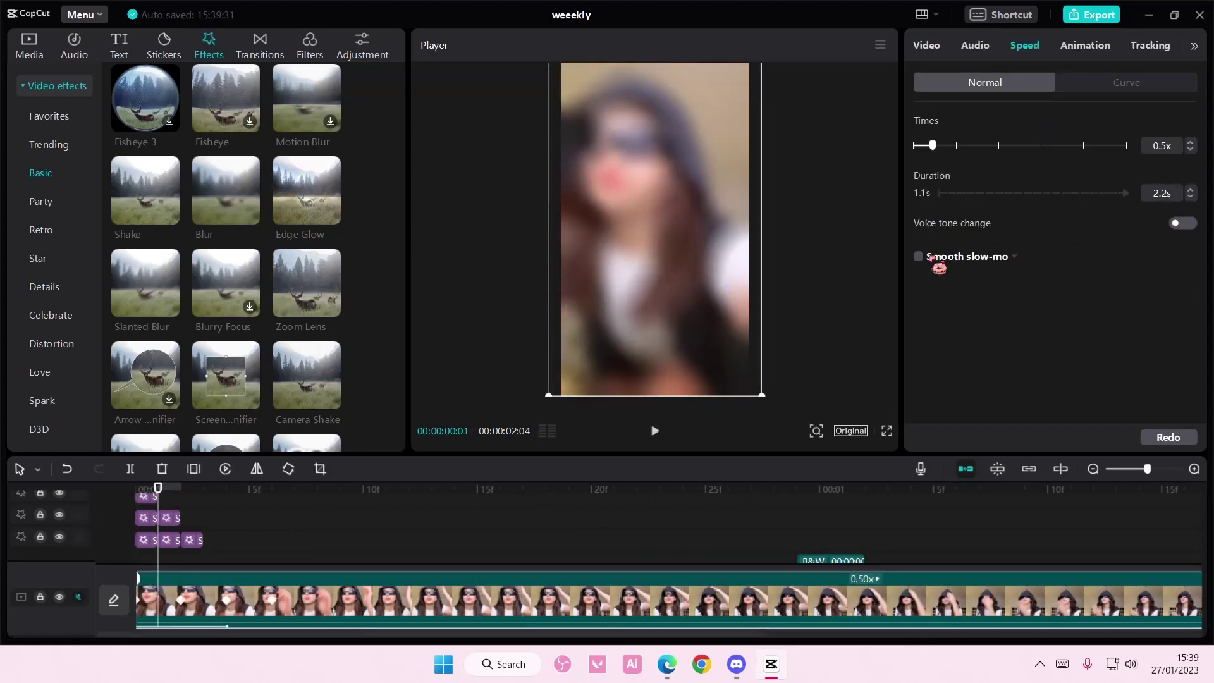
pyautogui.click(920, 257)
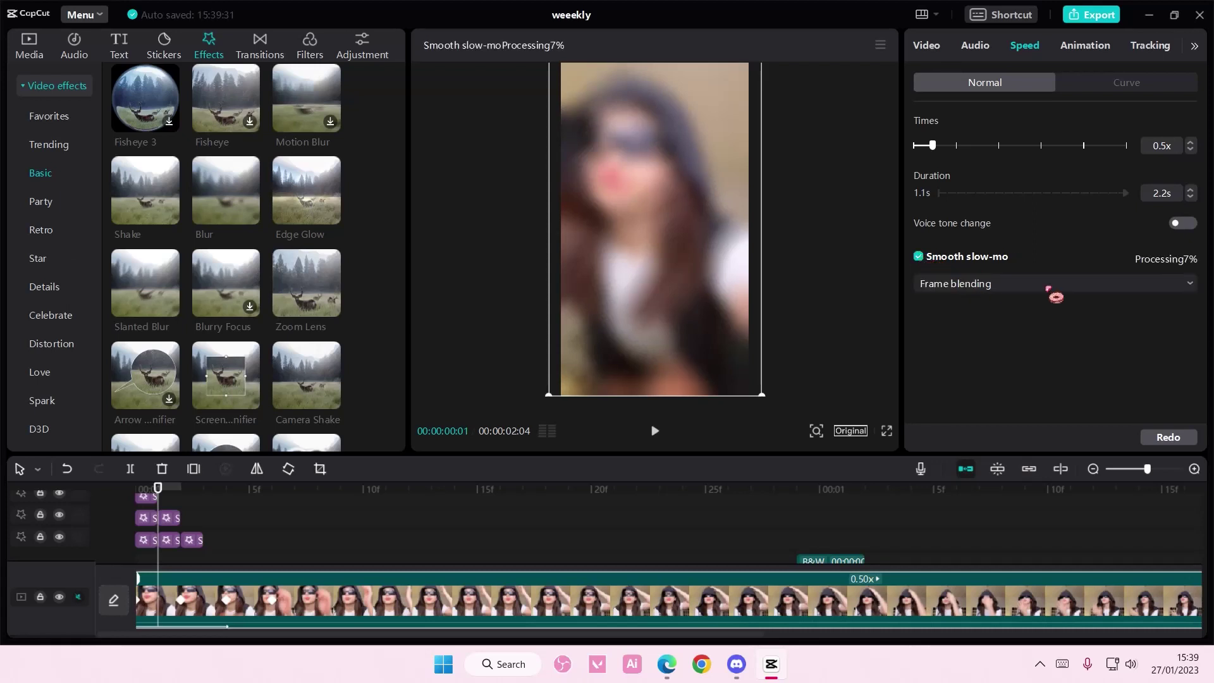
pyautogui.click(1046, 284)
pyautogui.click(1049, 344)
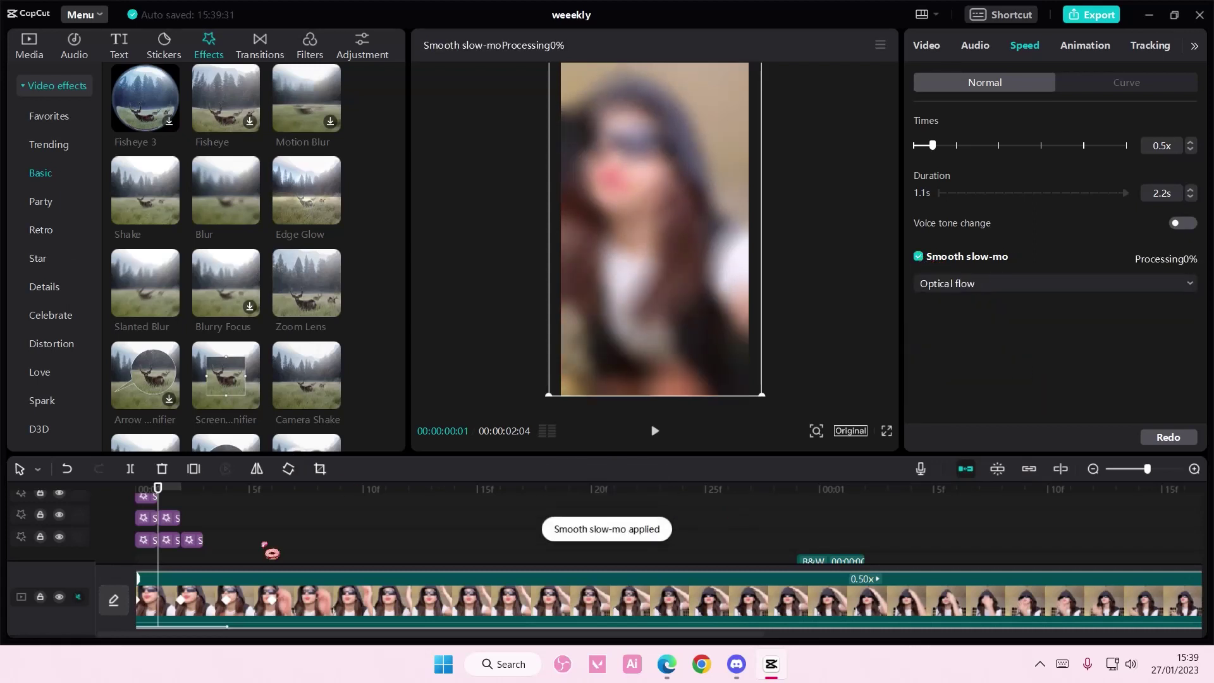
pyautogui.click(272, 553)
# Step: Play the smoothed 0.5x clip from the start several times to review it
pyautogui.moveTo(272, 550); pyautogui.dragTo(88, 545)
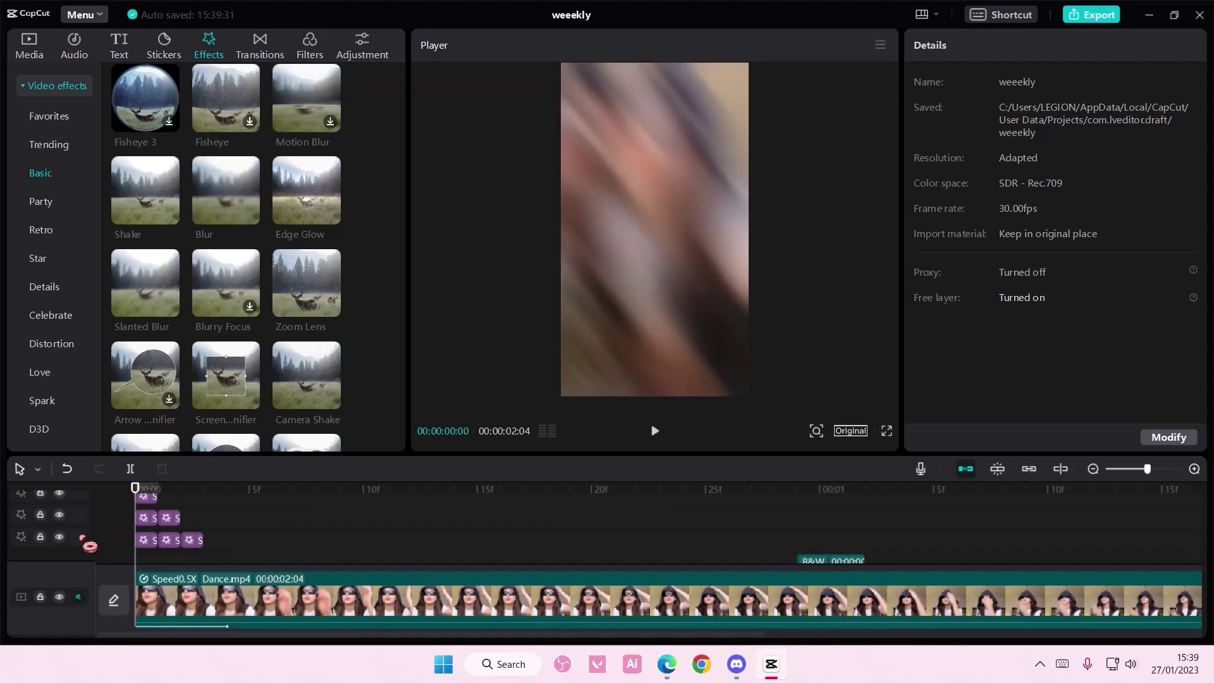
pyautogui.press('space')
pyautogui.press('space')
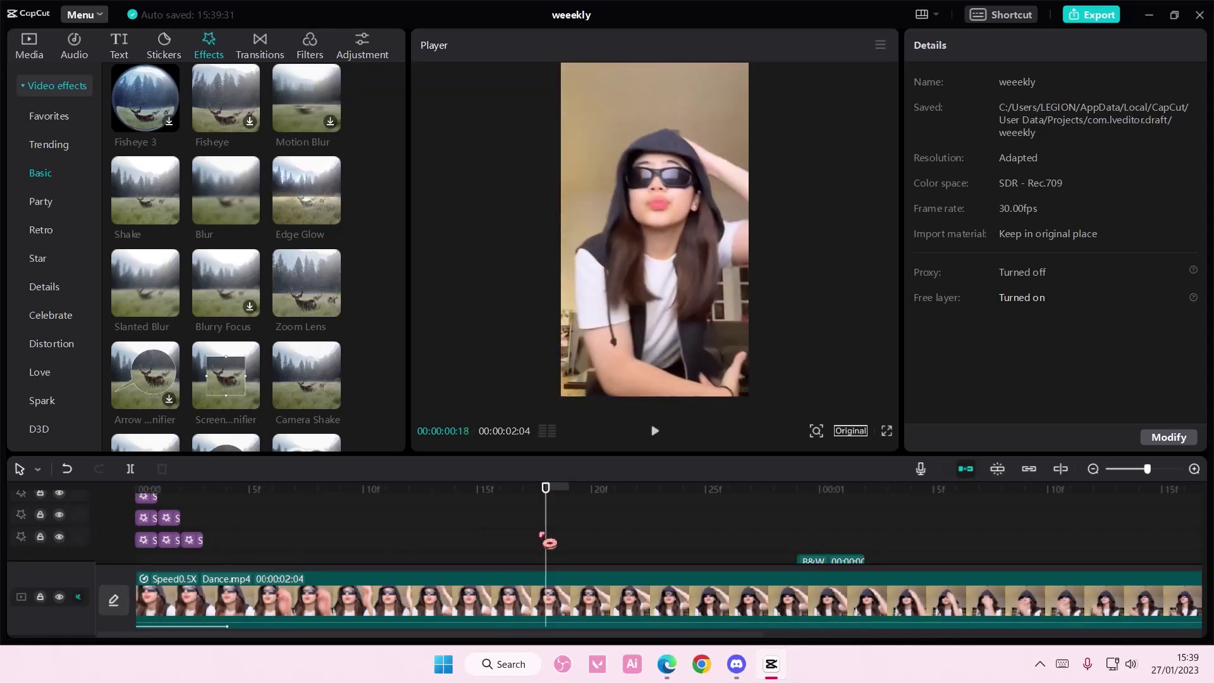
pyautogui.click(409, 537)
pyautogui.moveTo(357, 533); pyautogui.dragTo(63, 514)
pyautogui.press('space')
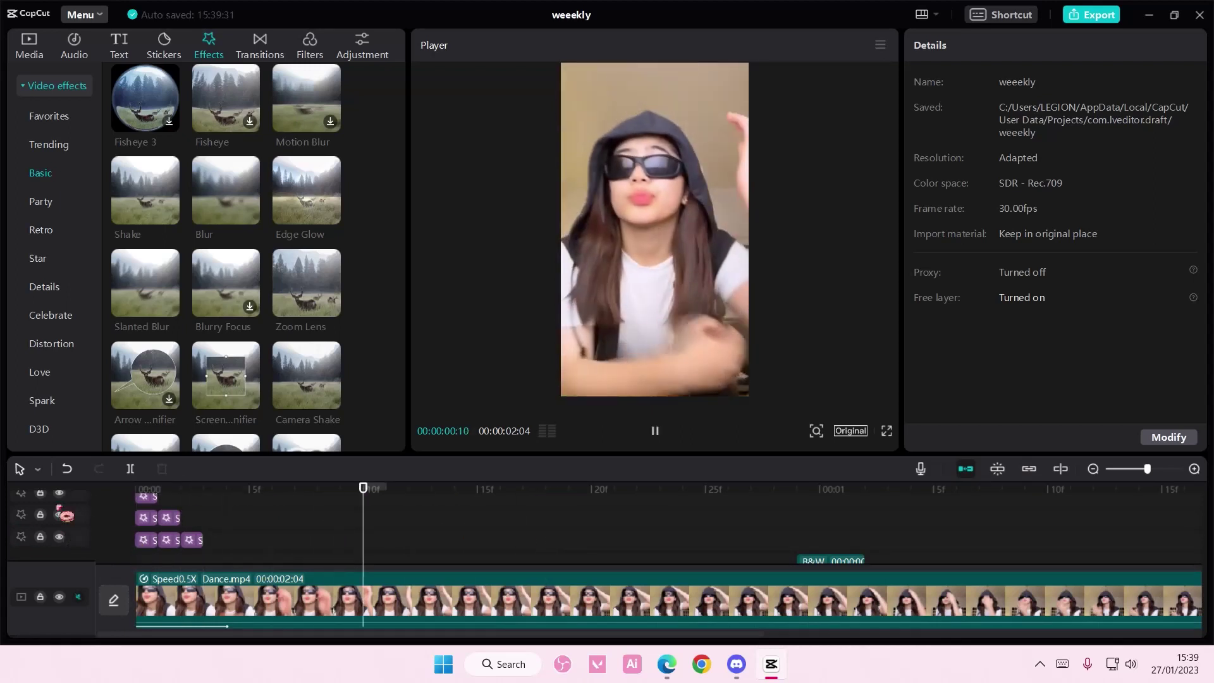
pyautogui.press('space')
pyautogui.click(499, 543)
pyautogui.moveTo(353, 534); pyautogui.dragTo(97, 522)
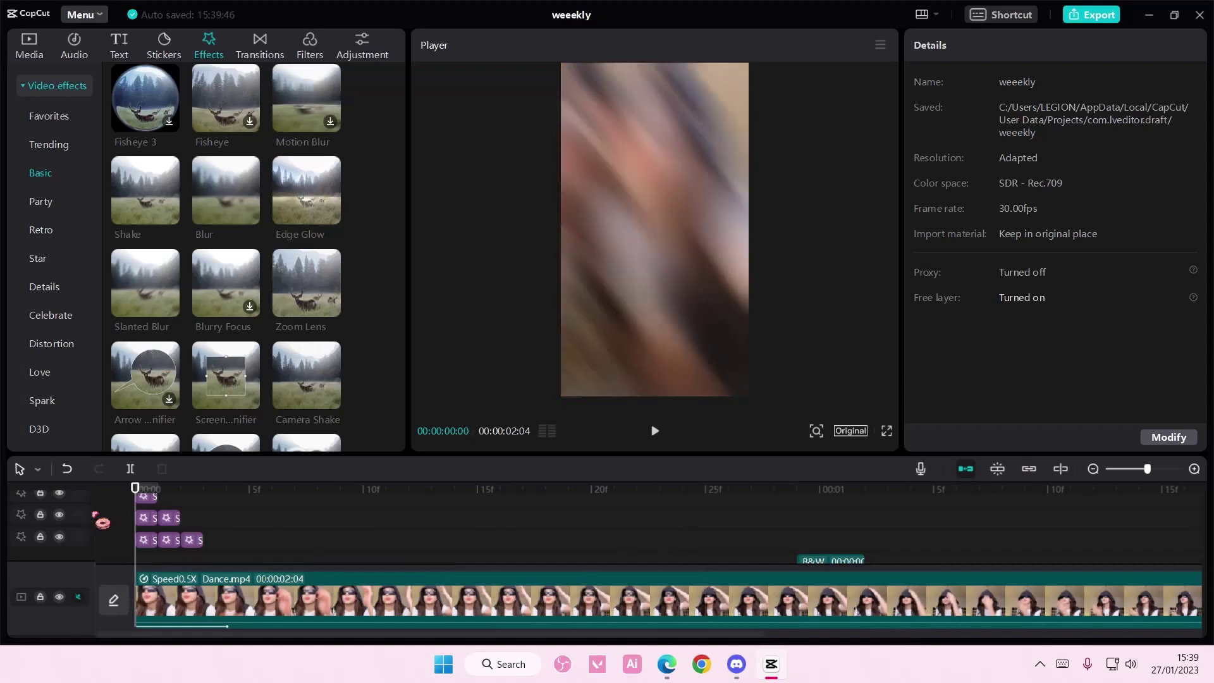
pyautogui.press('space')
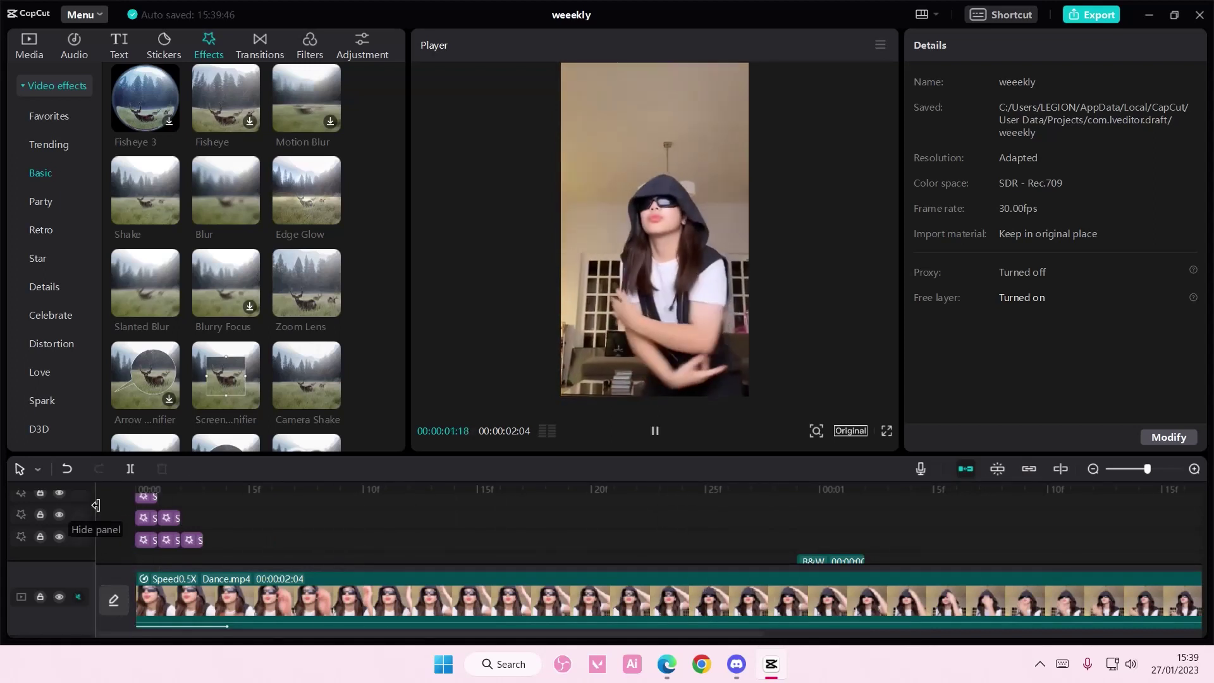